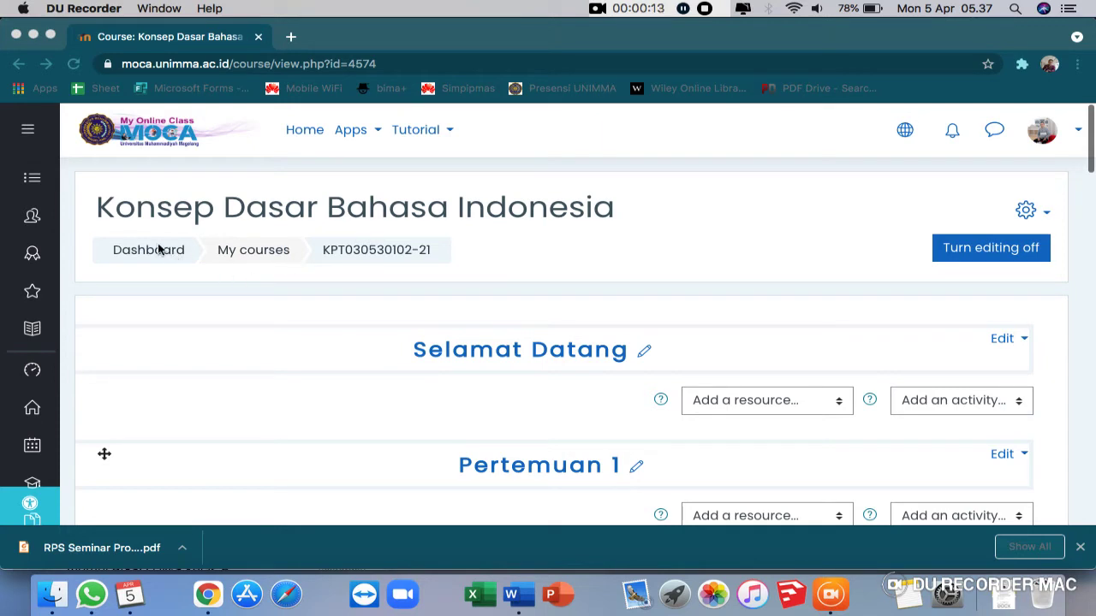
Go to the dashboard and open the Konsep Dasar Bahasa Indonesia course from the course overview.
left_click(159, 248)
left_click(159, 249)
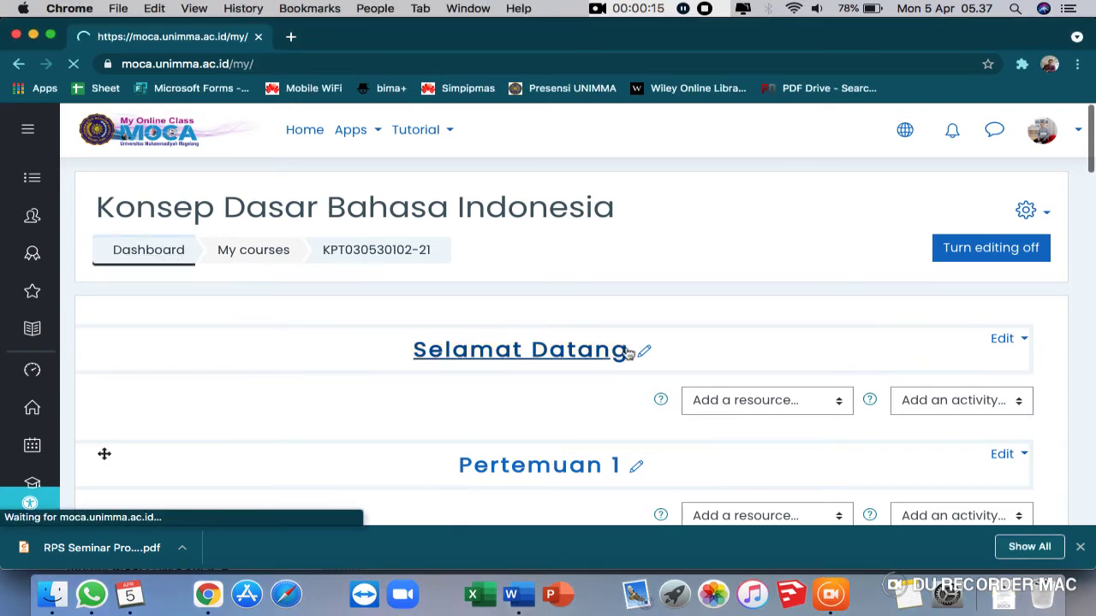
scroll(626, 352, "down", 3)
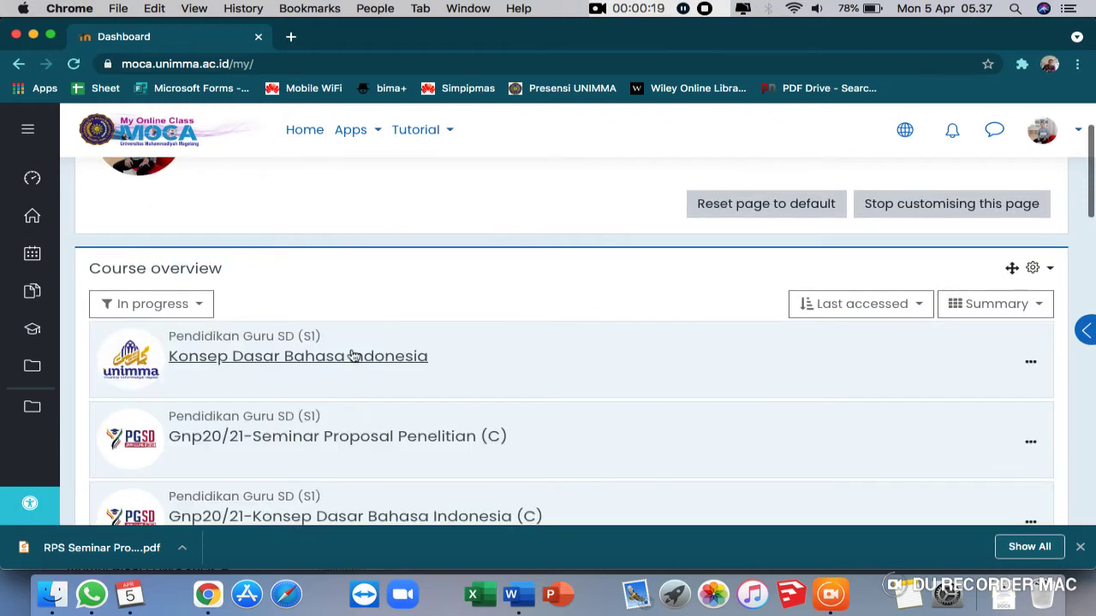
scroll(379, 318, "down", 1)
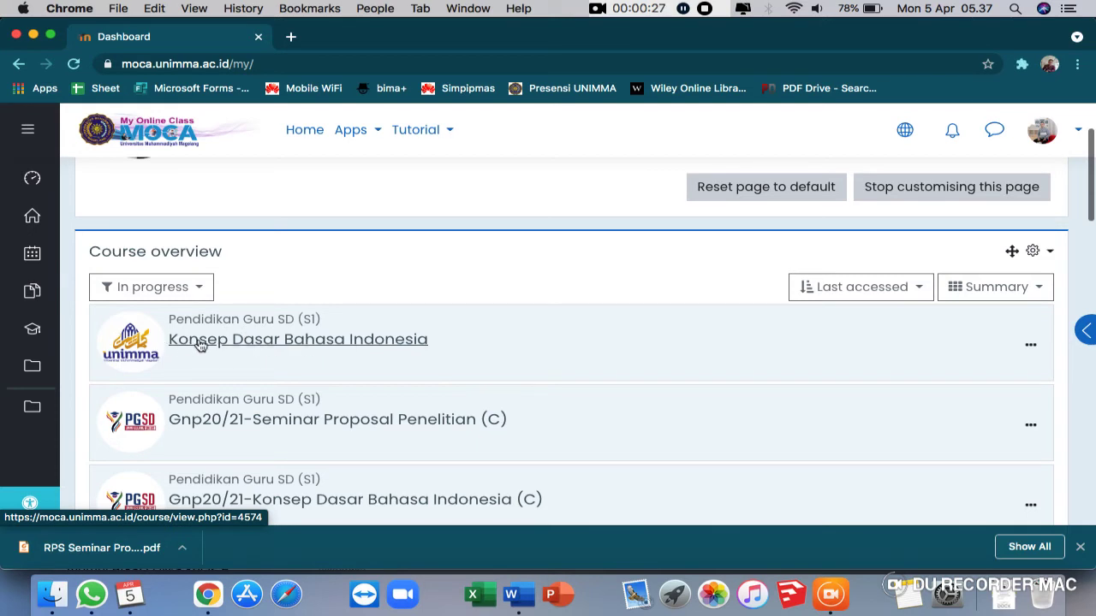
scroll(193, 345, "up", 3)
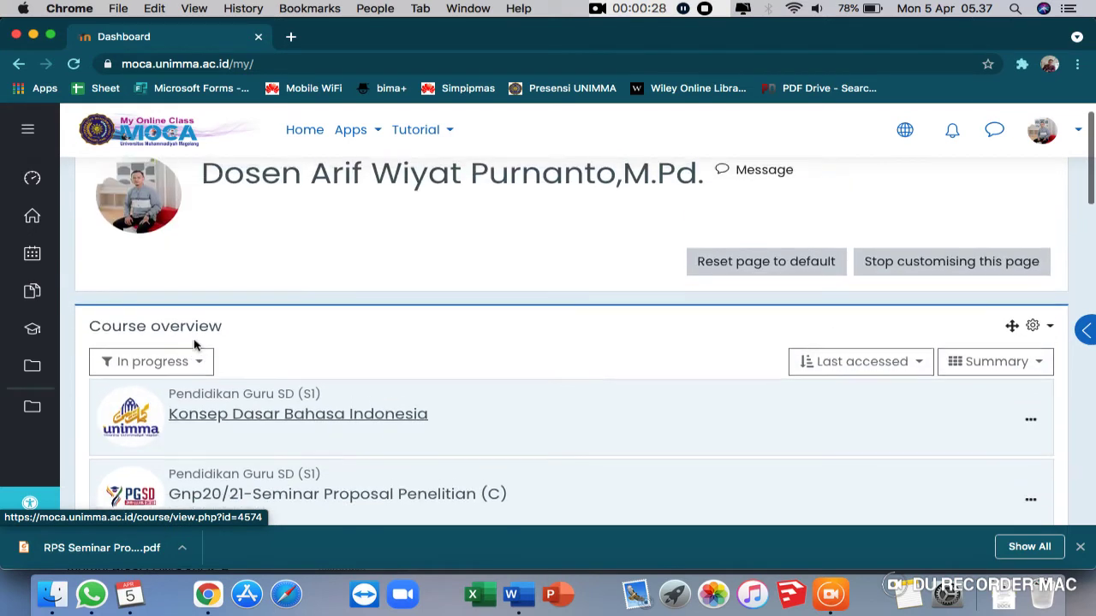
left_click(253, 415)
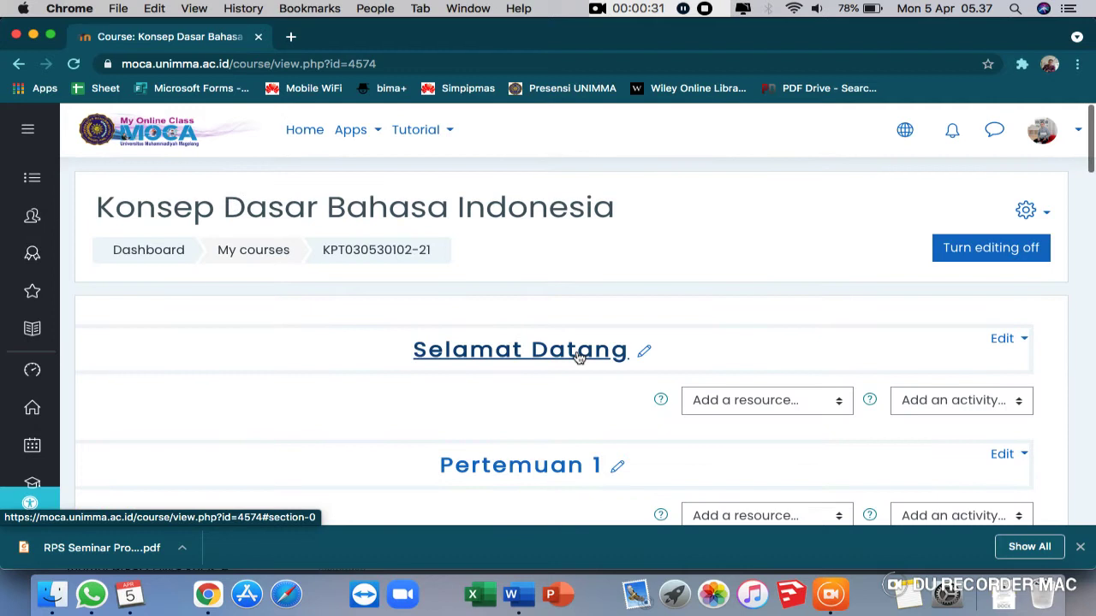
Look through the course's sections from Selamat Datang down to the final Pertemuan sections.
scroll(731, 321, "down", 1)
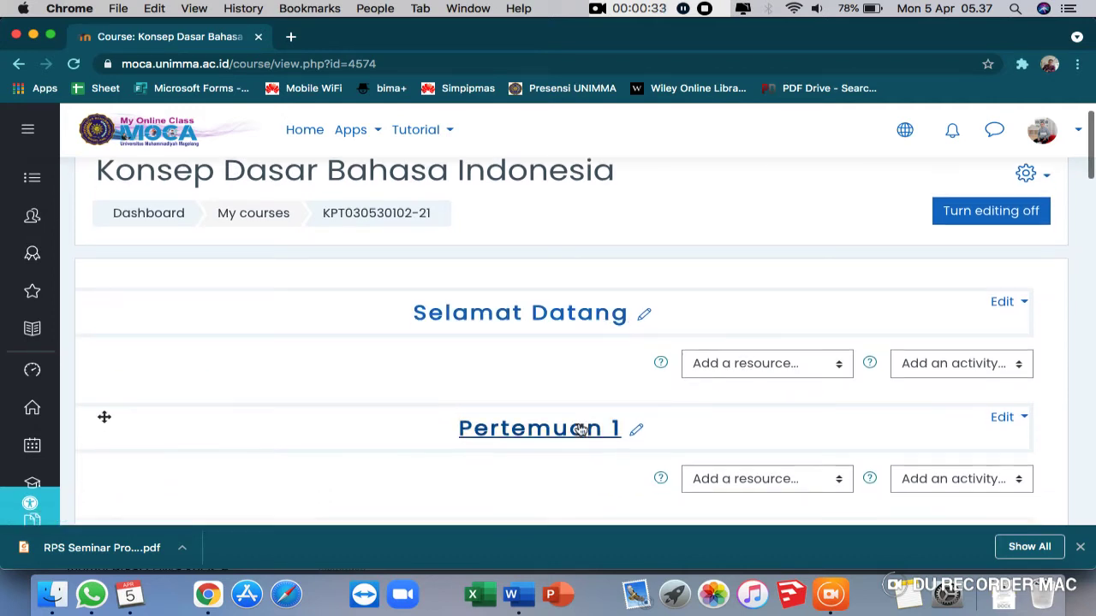
scroll(580, 431, "down", 3)
scroll(582, 411, "up", 4)
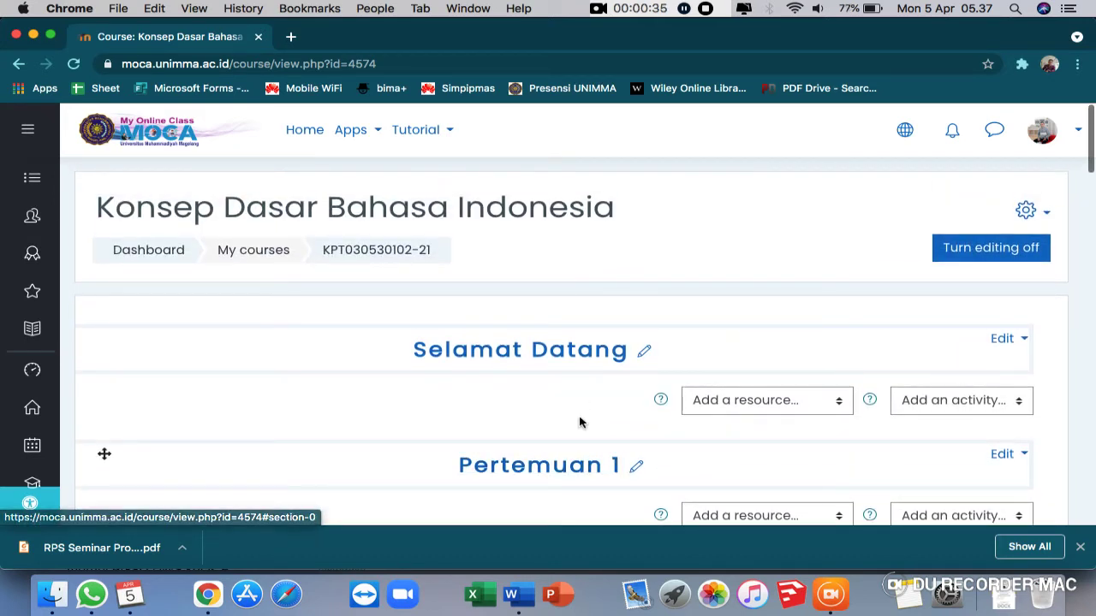
scroll(580, 422, "down", 20)
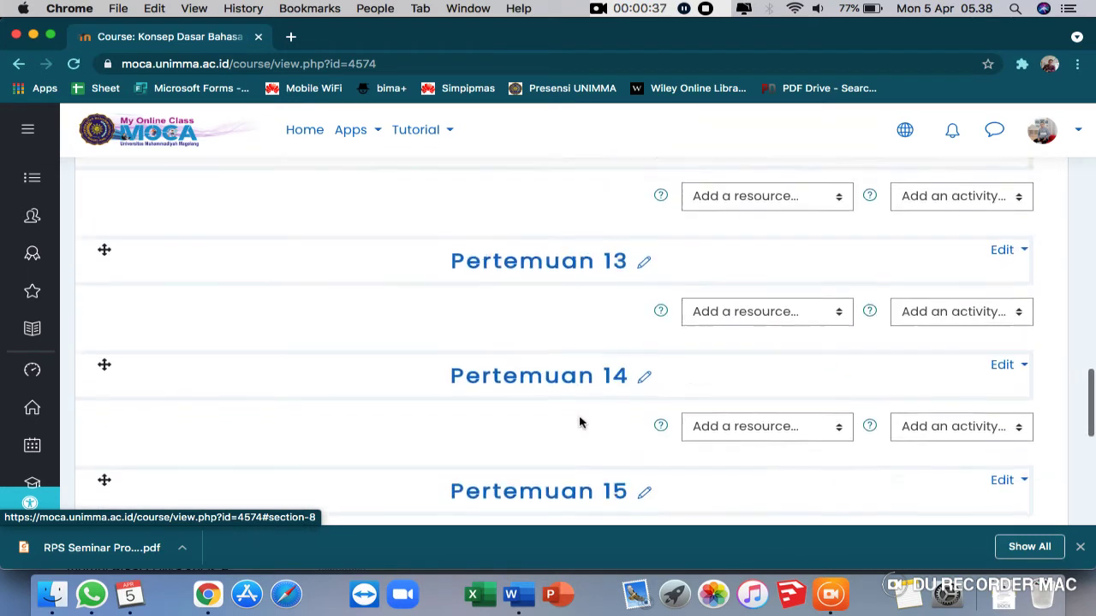
scroll(580, 422, "down", 5)
scroll(580, 422, "up", 3)
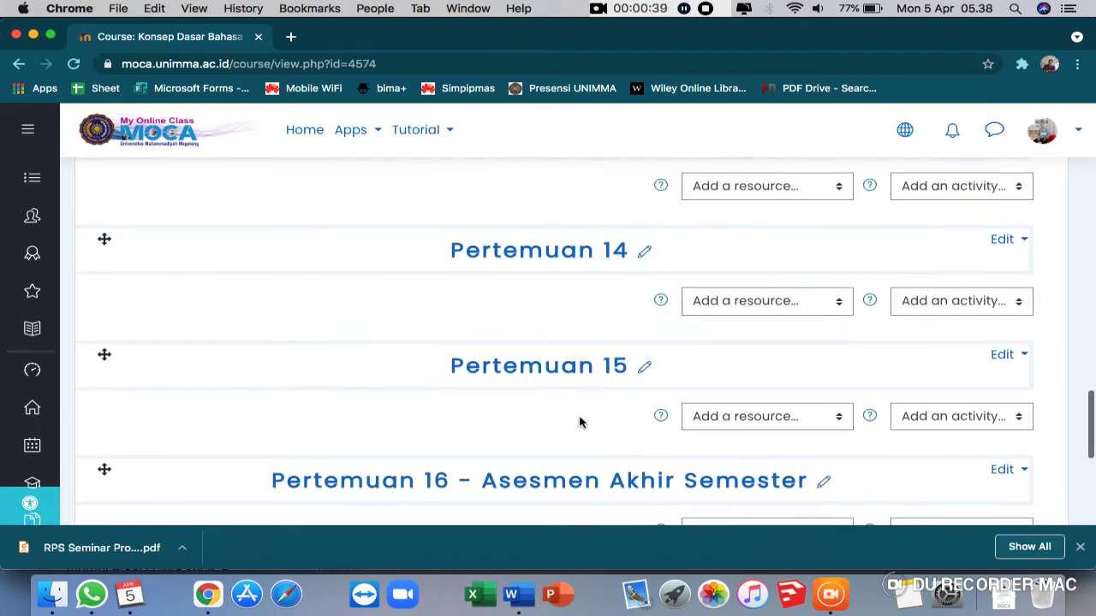
scroll(580, 422, "up", 1)
scroll(580, 422, "up", 20)
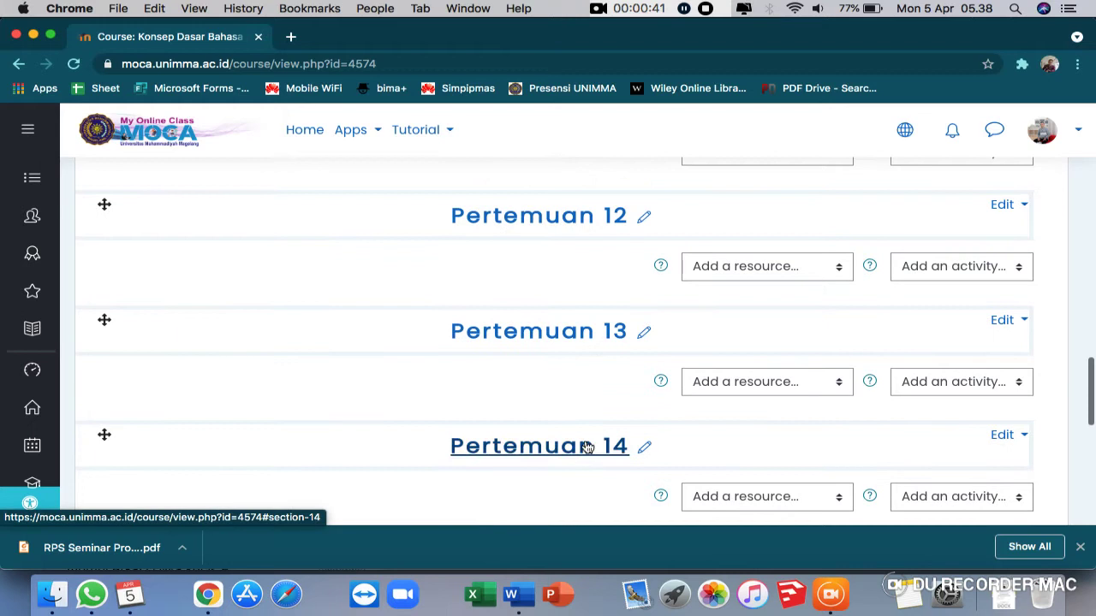
scroll(585, 468, "up", 6)
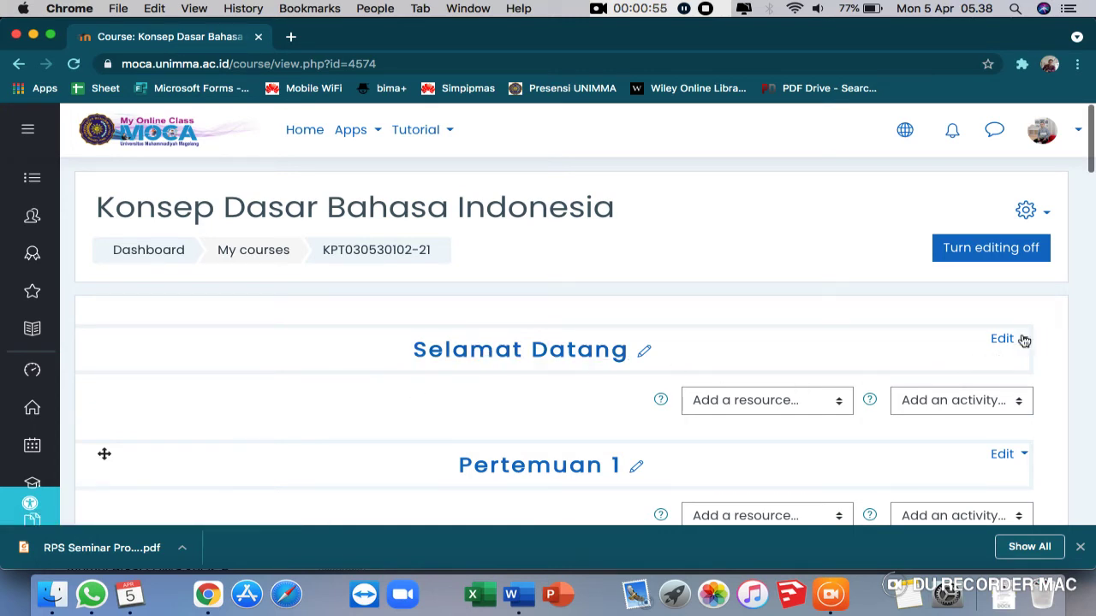
Open the Selamat Datang section's settings for editing and review its name and summary fields.
left_click(1014, 255)
left_click(1013, 340)
left_click(976, 371)
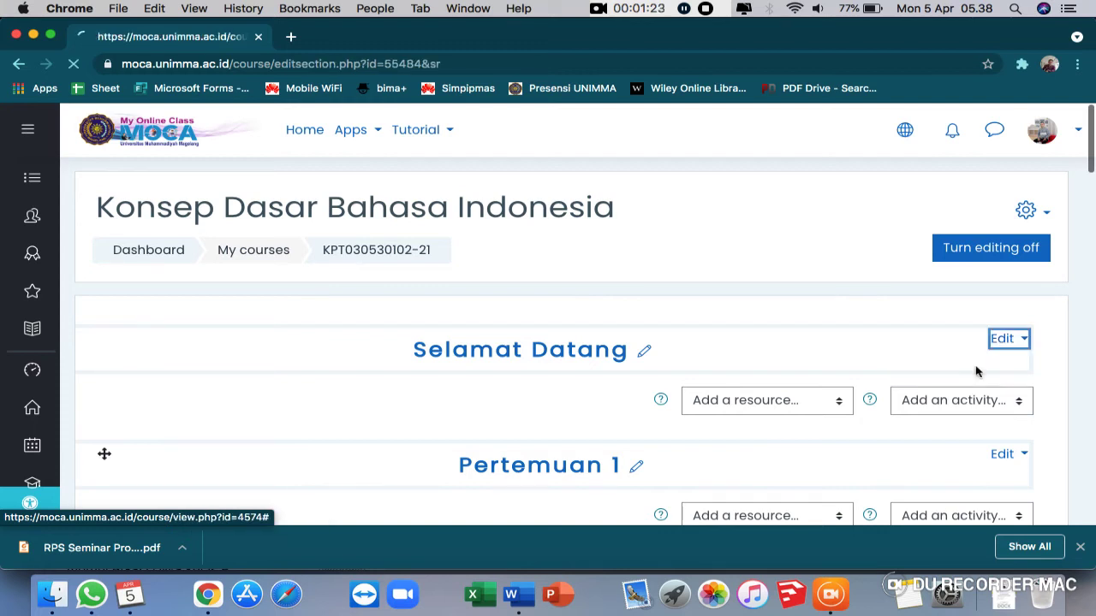
scroll(762, 368, "down", 2)
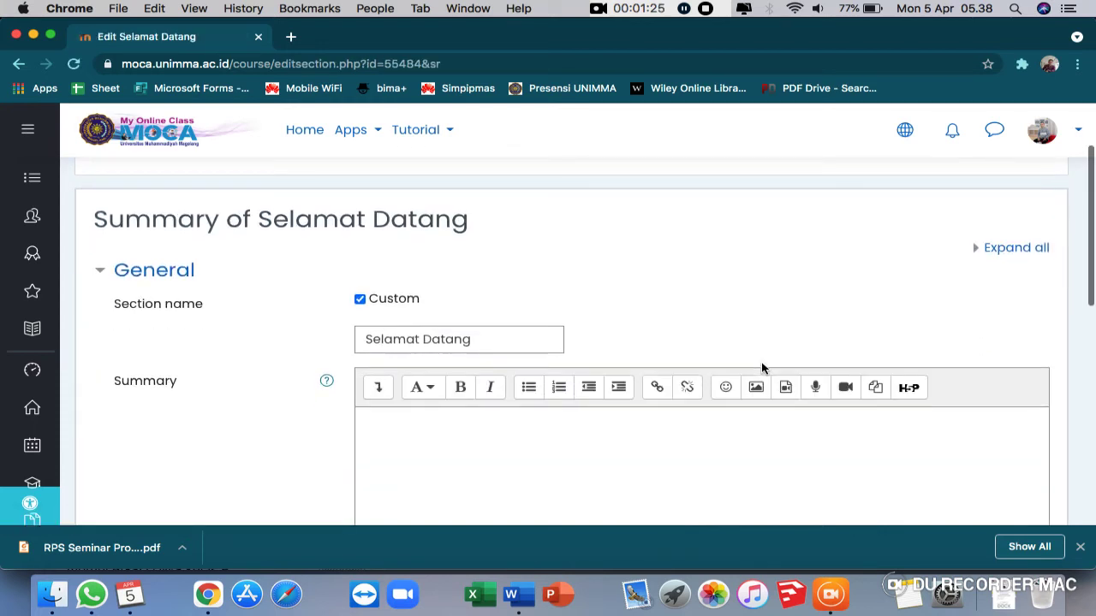
scroll(762, 368, "down", 3)
scroll(761, 364, "up", 2)
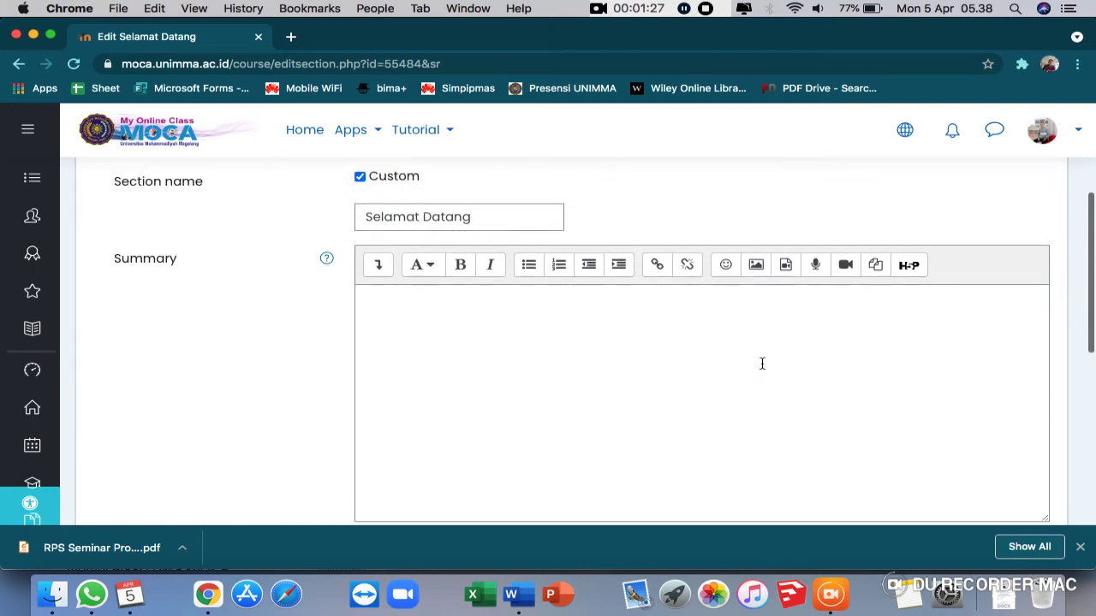
Turn off the custom name for the section.
scroll(526, 316, "up", 1)
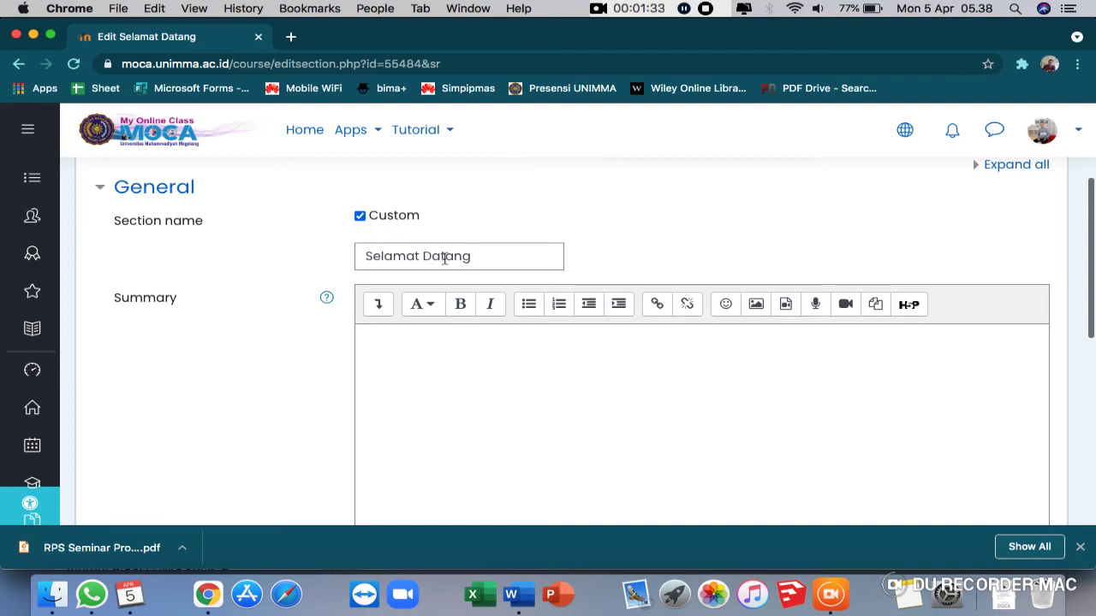
left_click(488, 259)
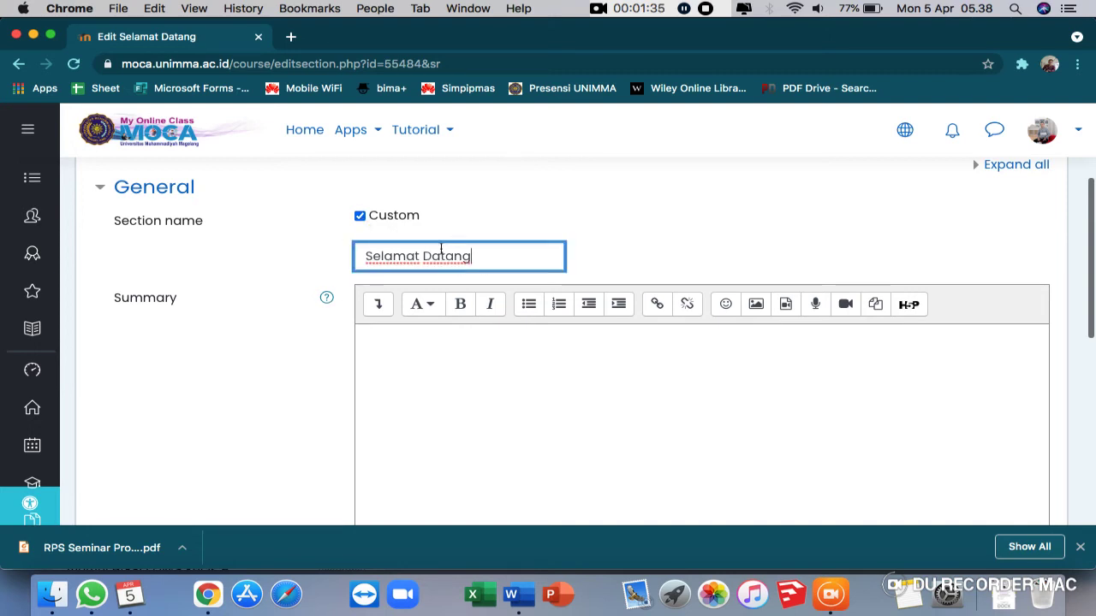
left_click(360, 216)
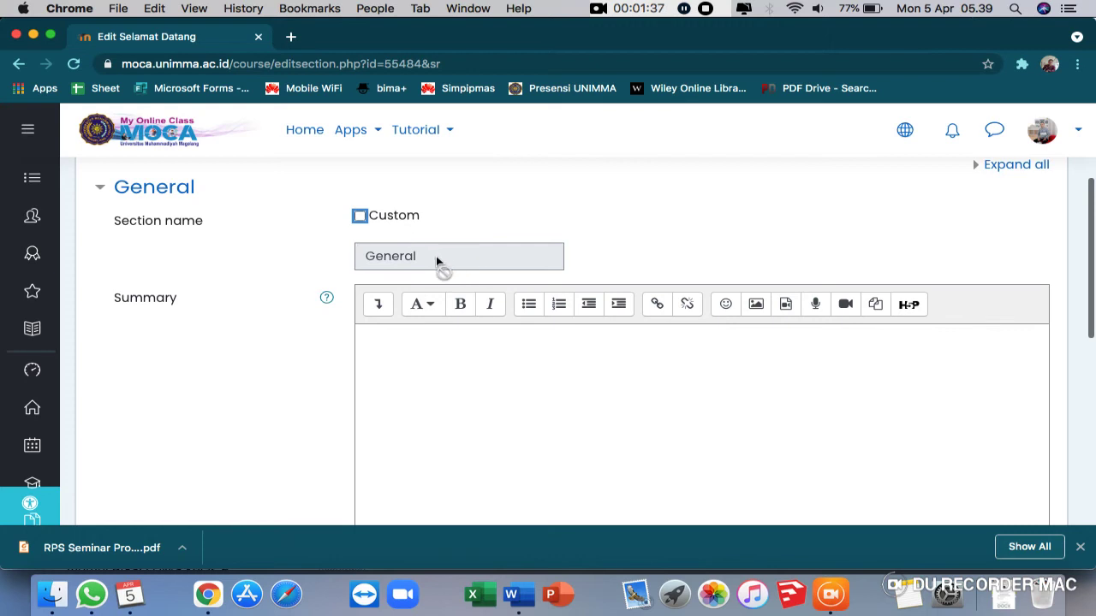
Start inserting an image into the section summary and browse the repositories for a file.
scroll(511, 260, "down", 1)
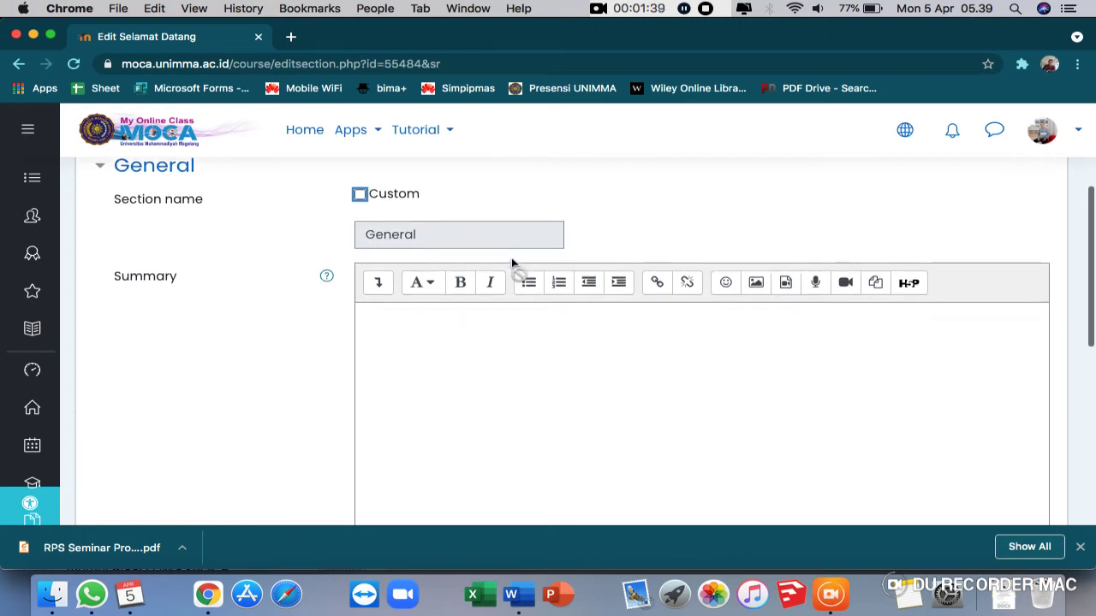
scroll(511, 260, "down", 1)
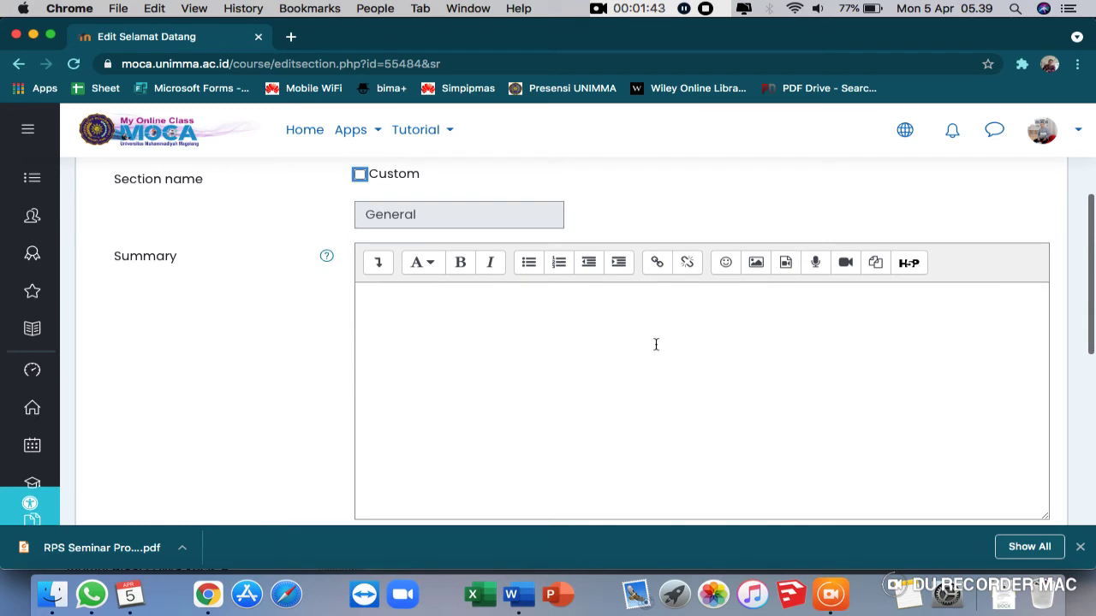
left_click(755, 264)
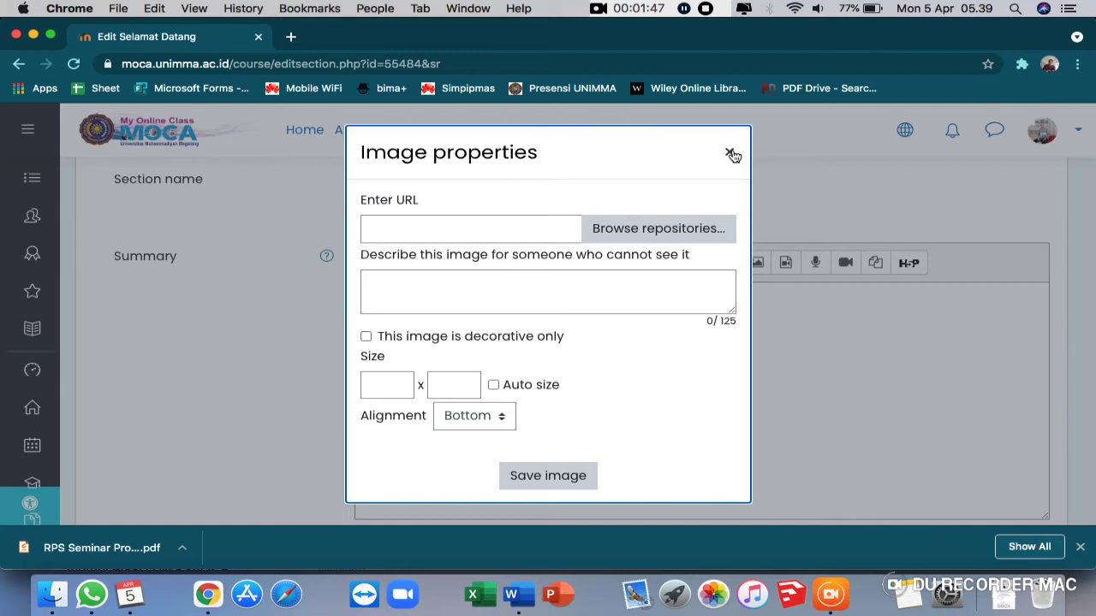
left_click(731, 154)
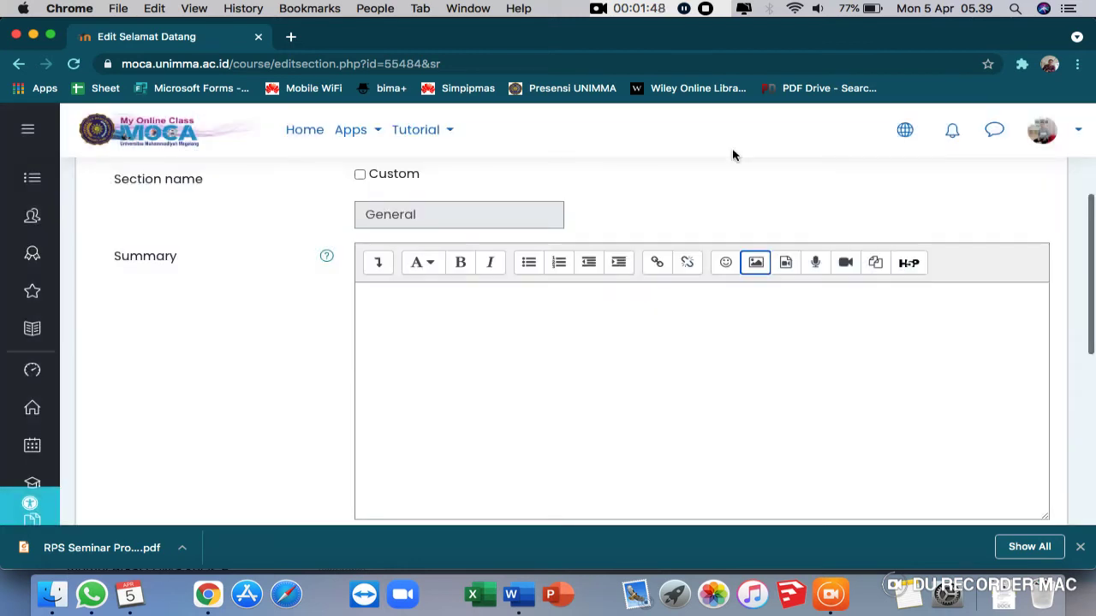
left_click(758, 265)
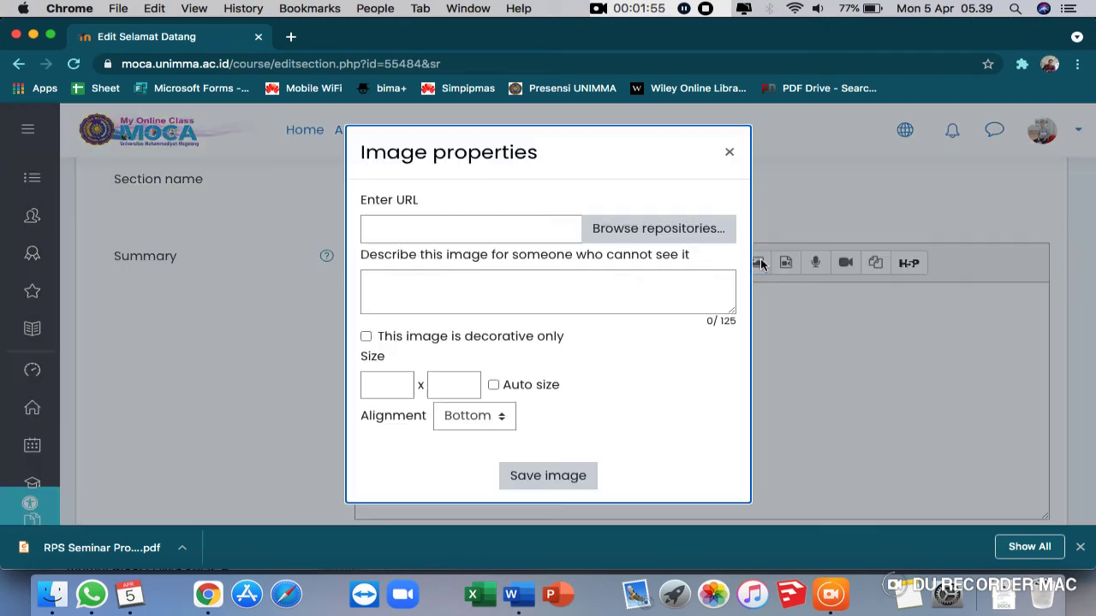
left_click(711, 229)
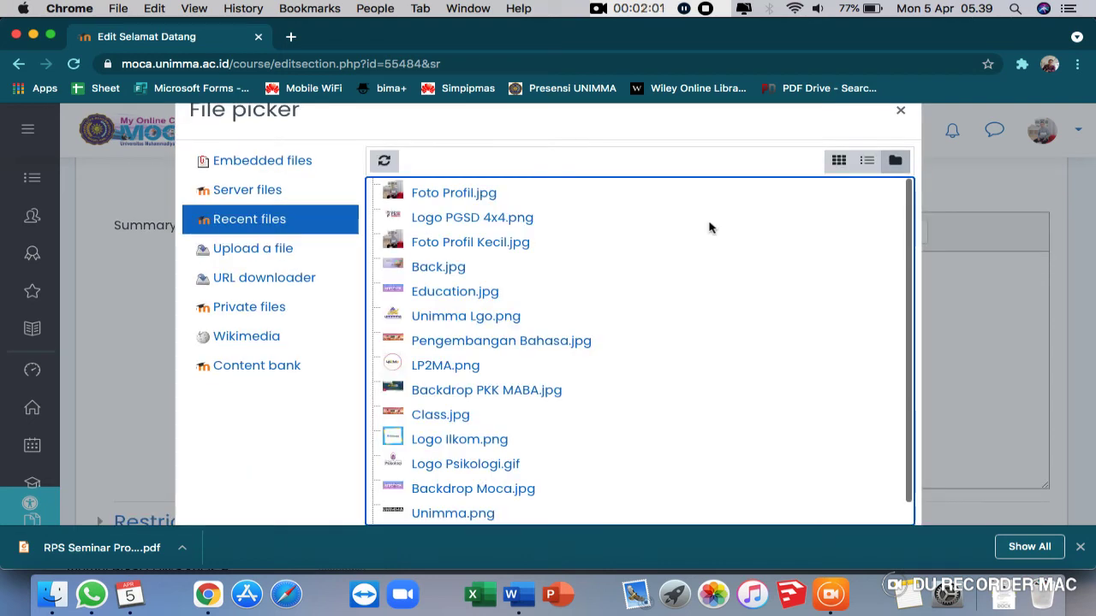
scroll(454, 342, "down", 1)
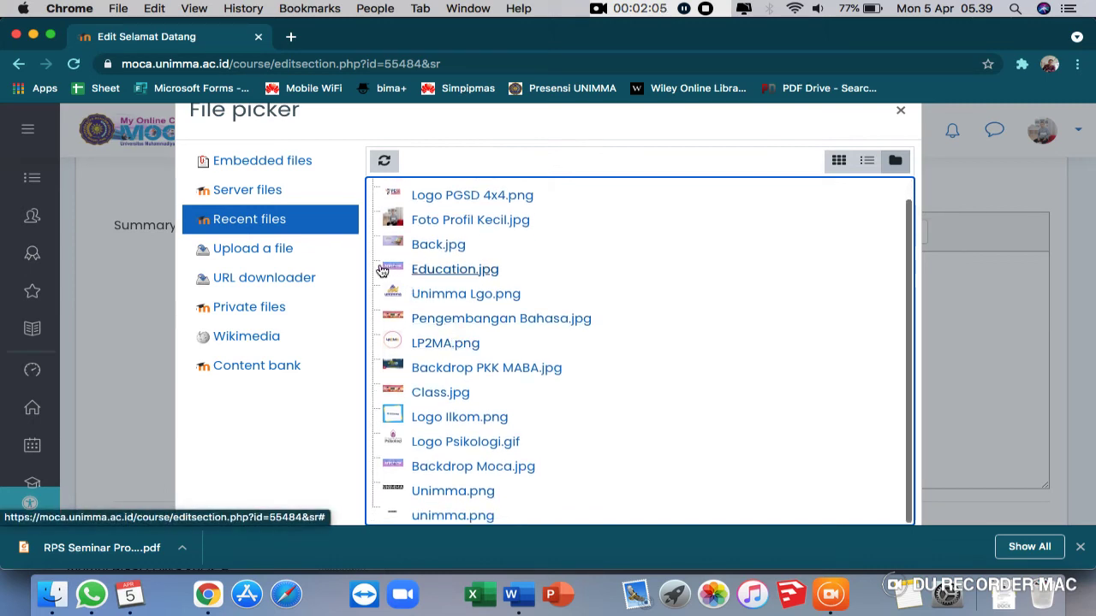
scroll(430, 328, "up", 1)
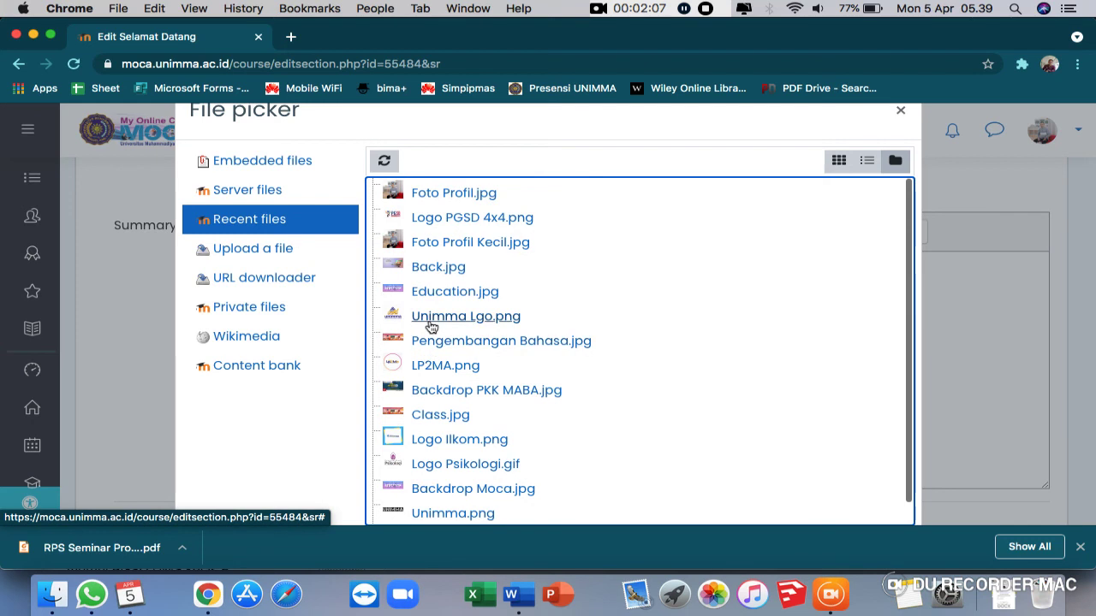
left_click(273, 255)
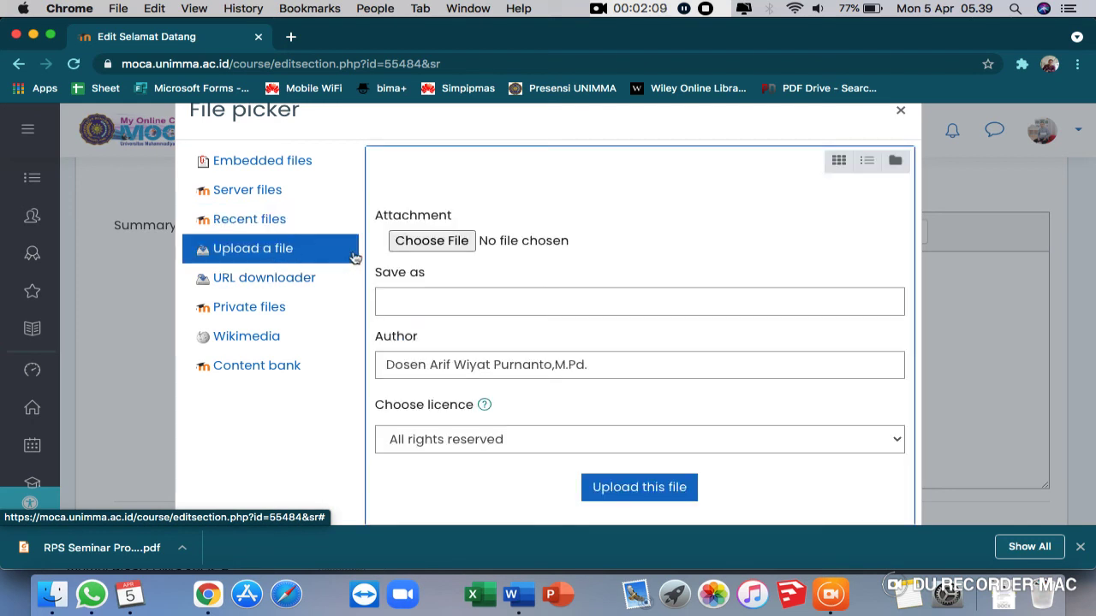
left_click(459, 242)
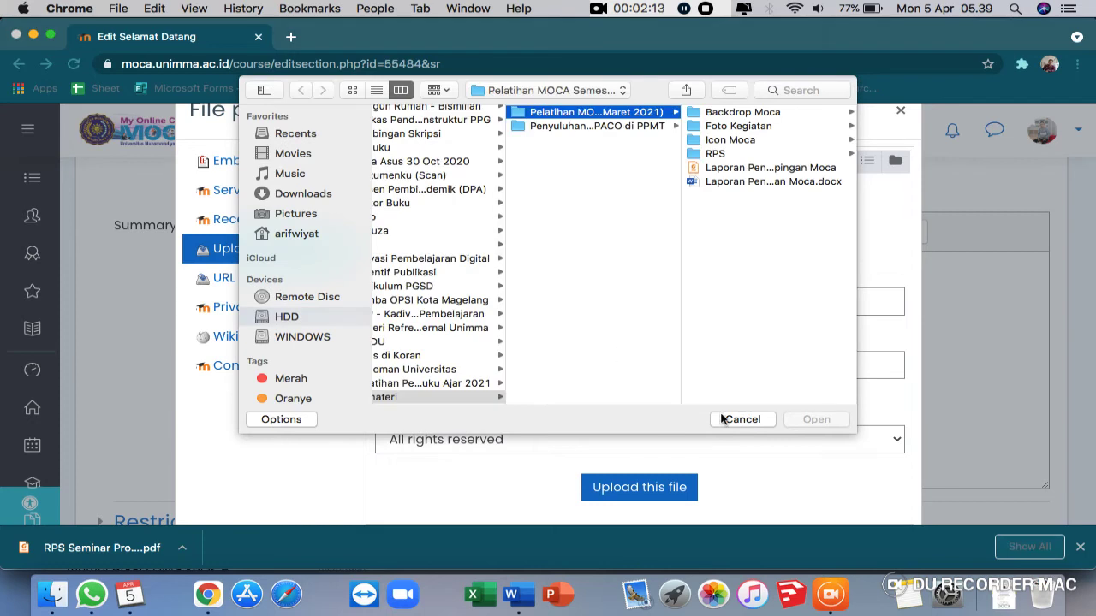
left_click(741, 419)
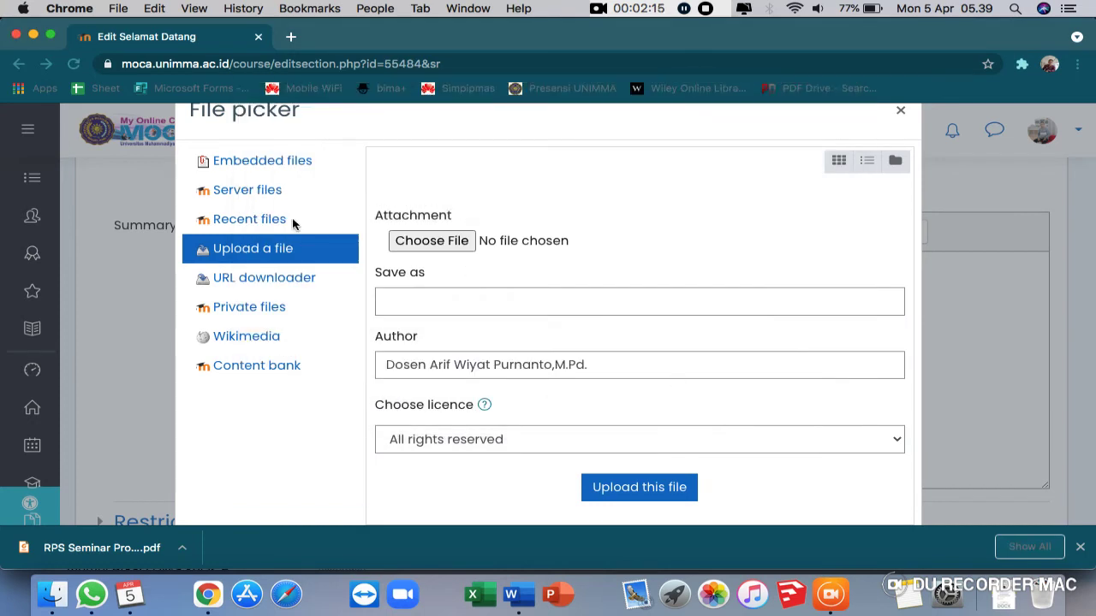
left_click(289, 220)
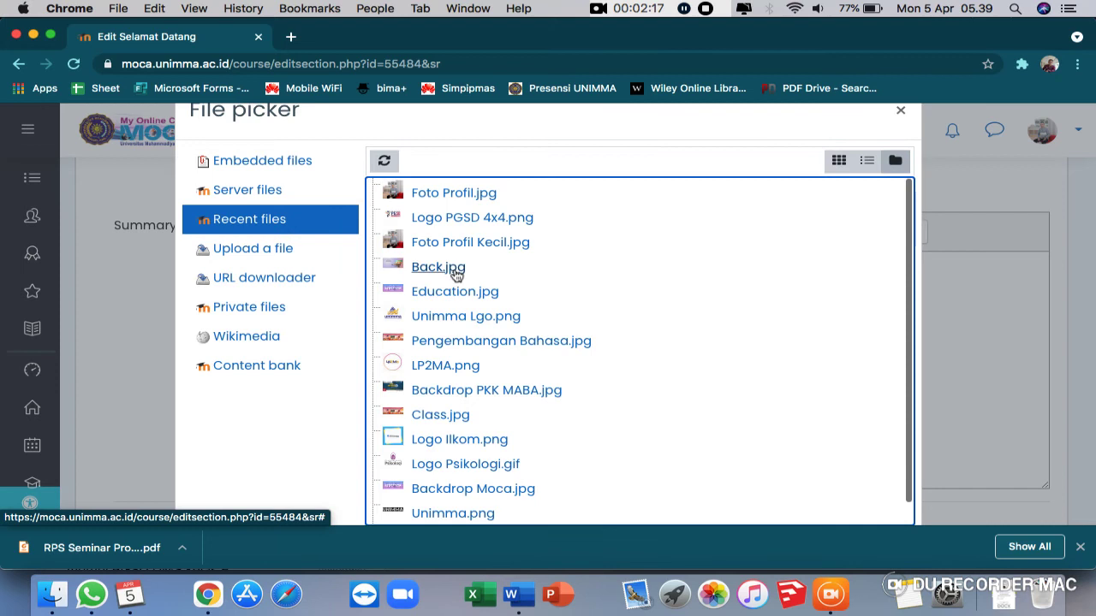
Choose Education.jpg from the recent files as the summary image, overwriting the existing file of that name.
scroll(445, 322, "down", 1)
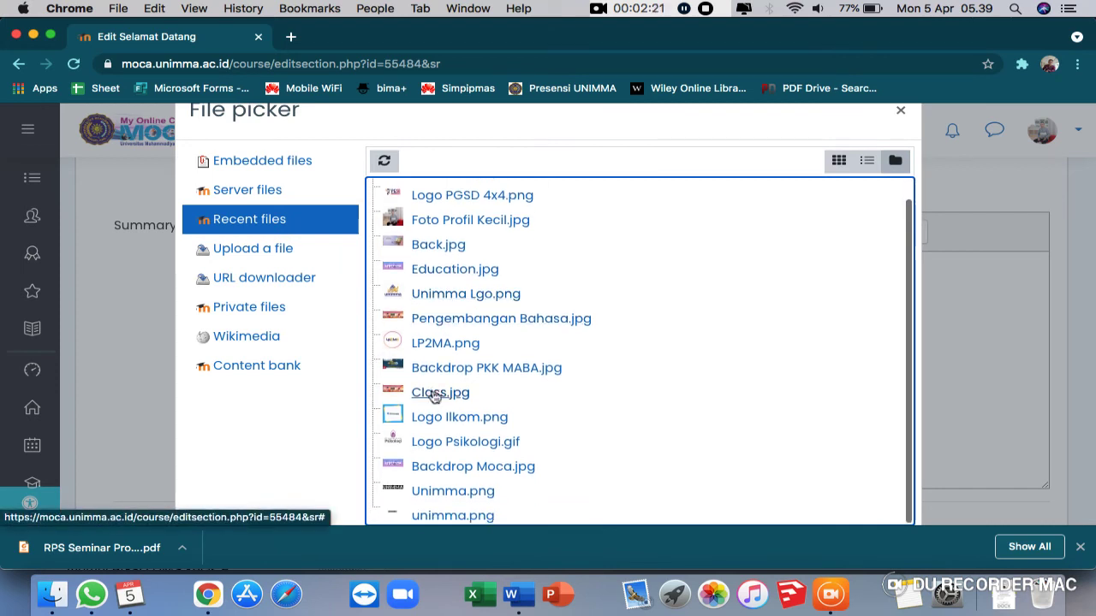
left_click(451, 271)
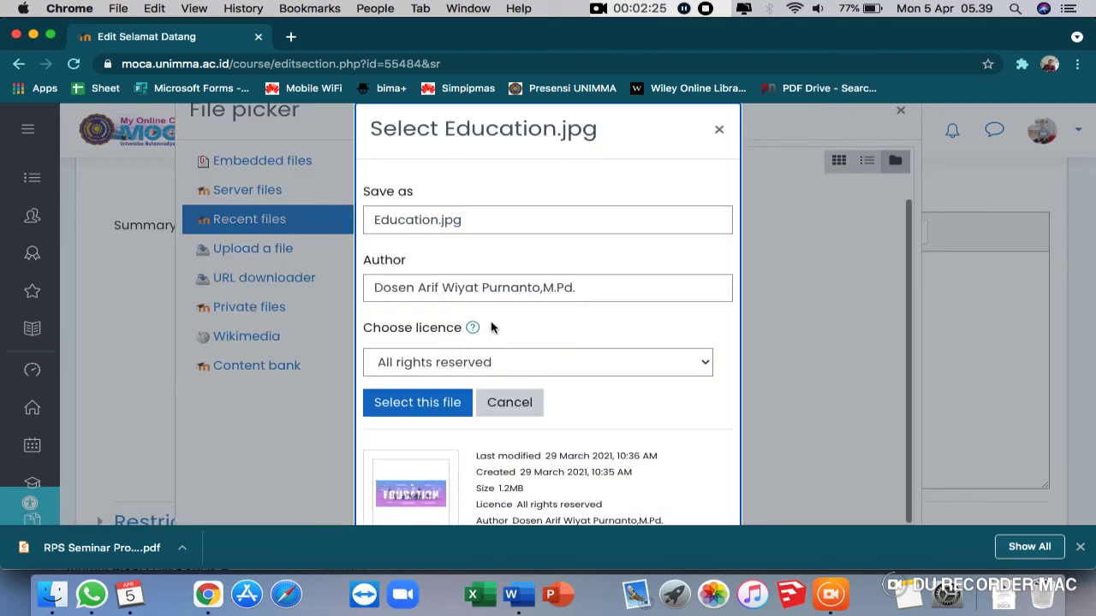
left_click(448, 408)
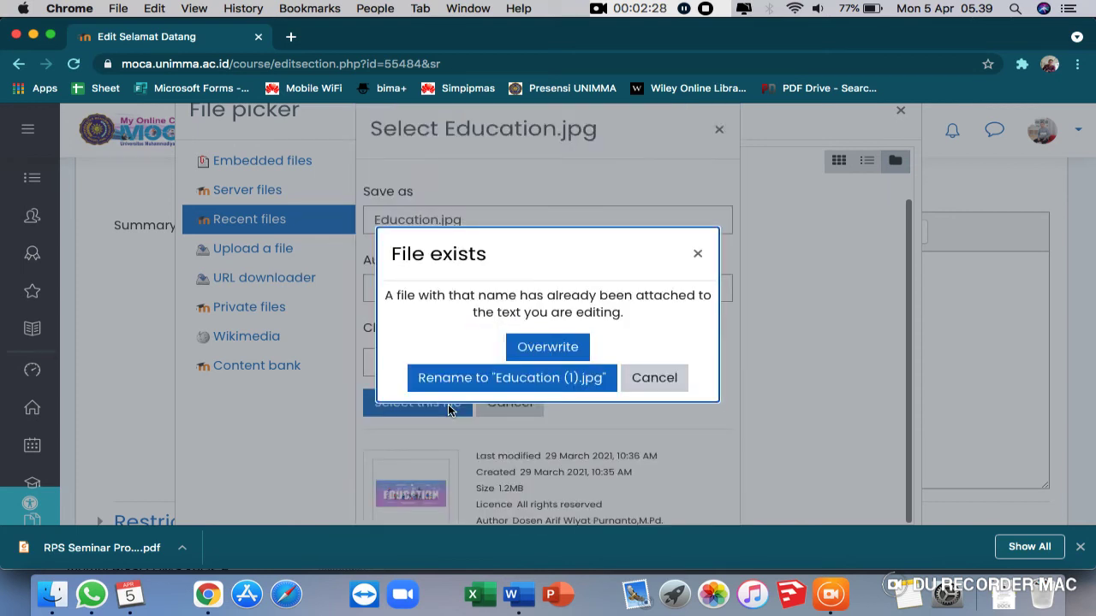
left_click(539, 351)
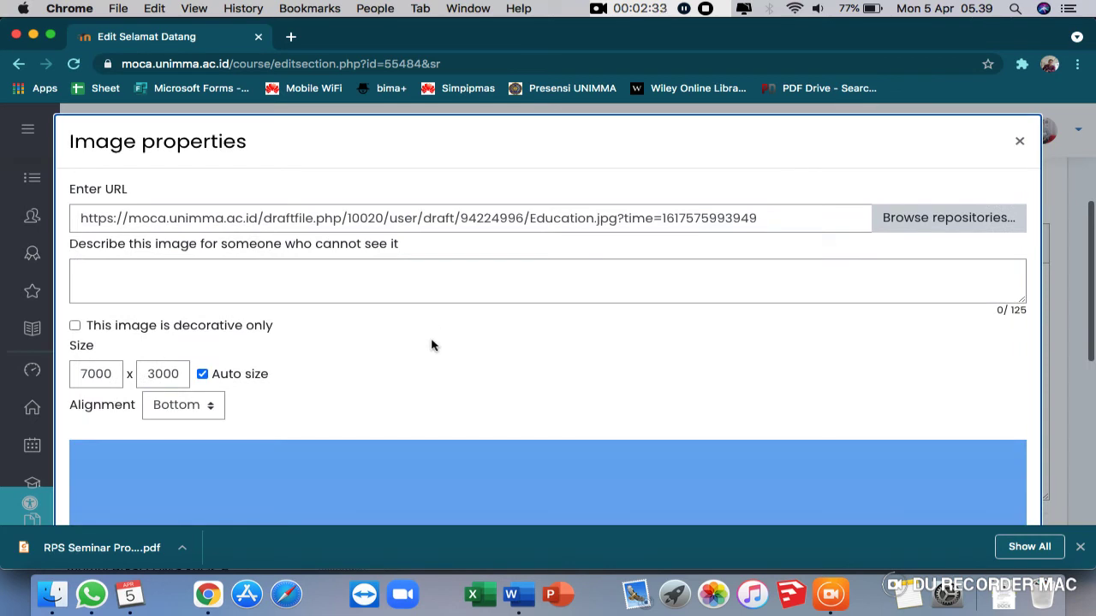
Enter 123 as the description of the Education.jpg image.
scroll(442, 408, "down", 2)
scroll(443, 411, "up", 1)
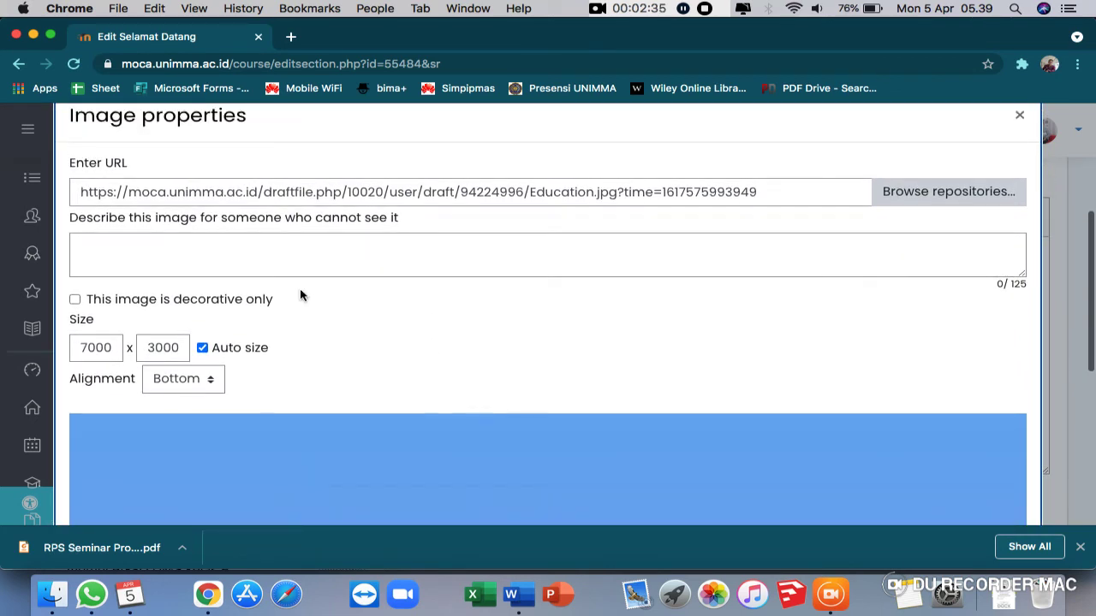
left_click(349, 253)
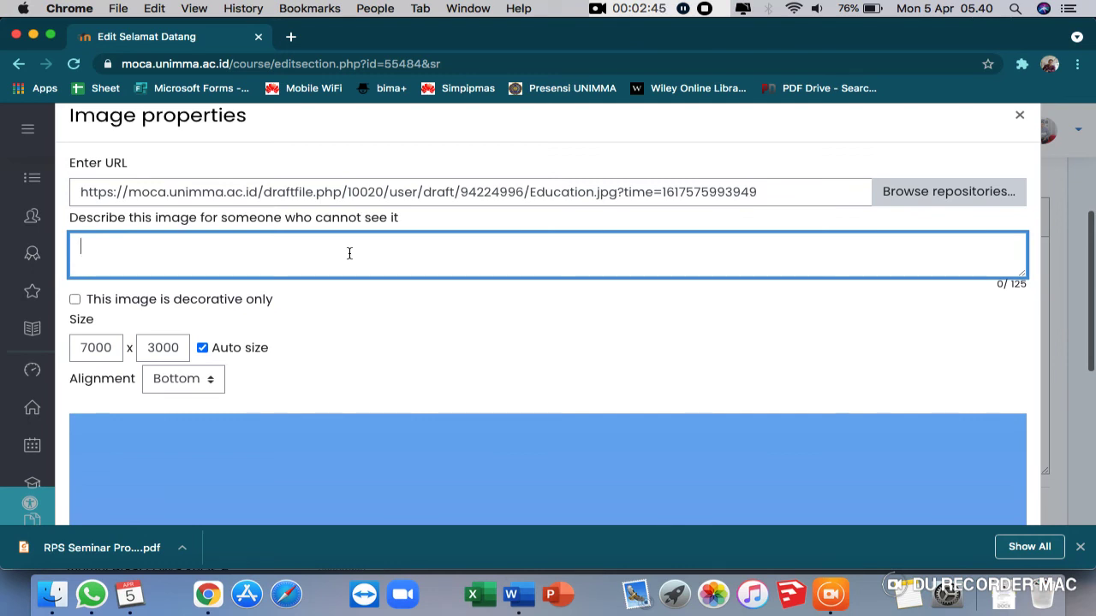
type("23")
Set the image width to 1500, keeping auto size on so the height scales proportionally.
left_click(112, 345)
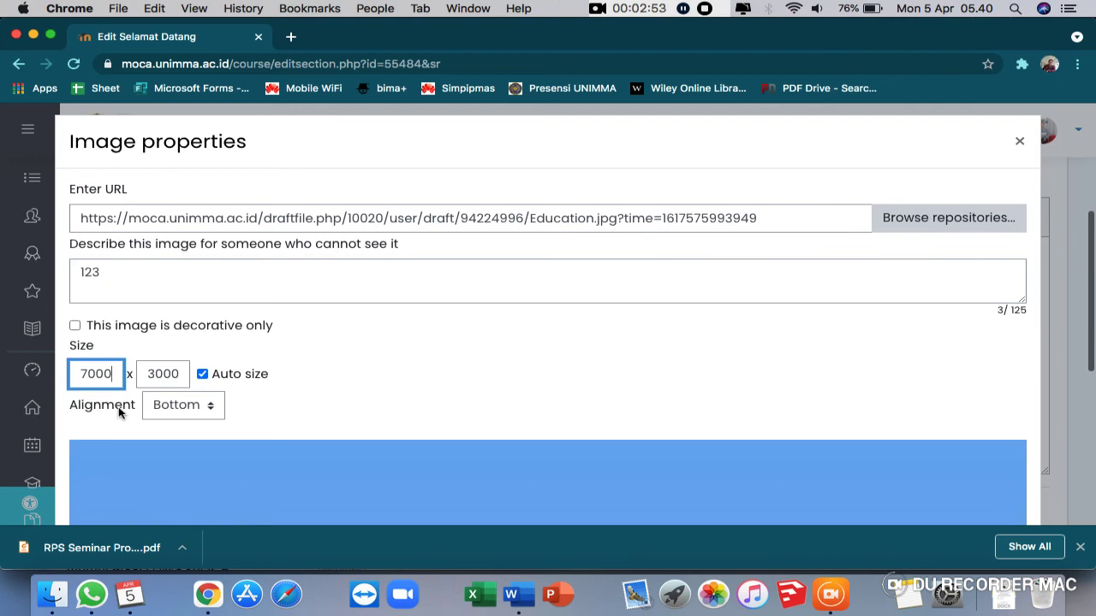
key("BackSpace")
key("BackSpace")
key("BackSpace")
type("1")
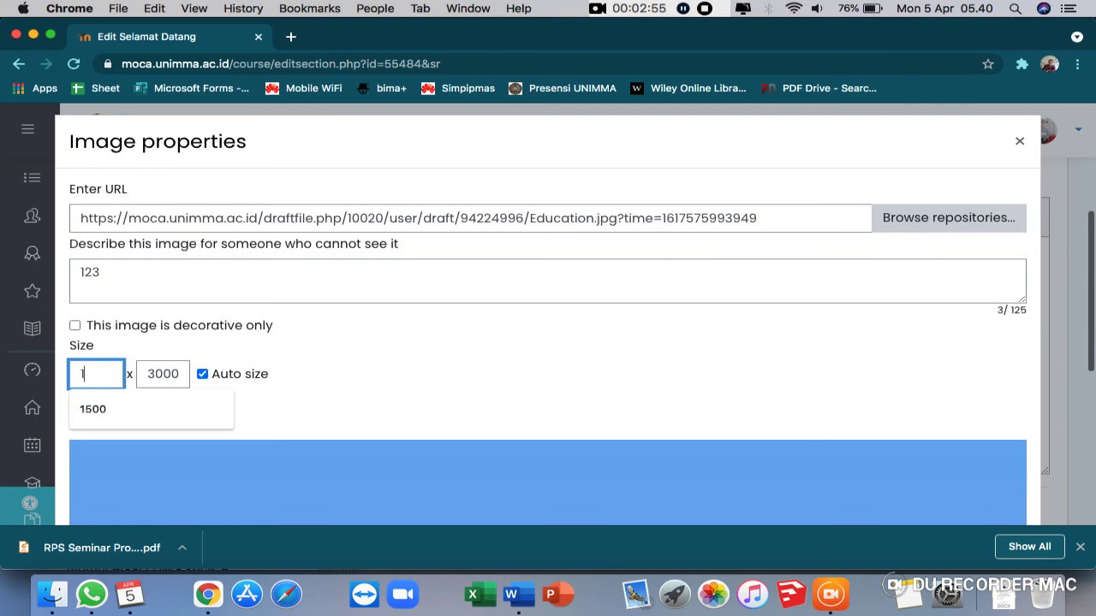
type("500")
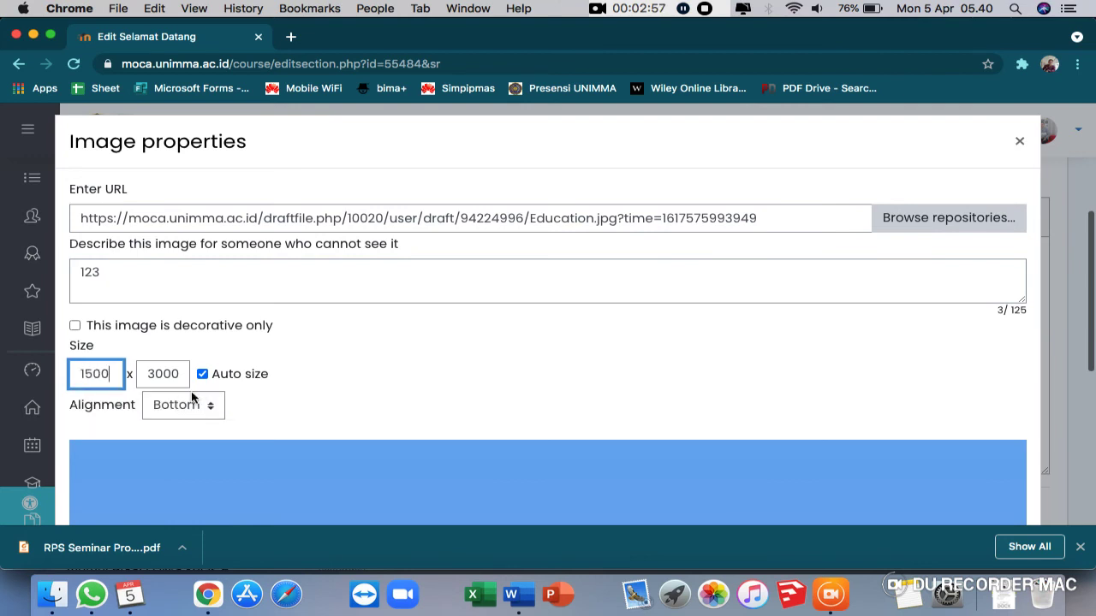
left_click(343, 381)
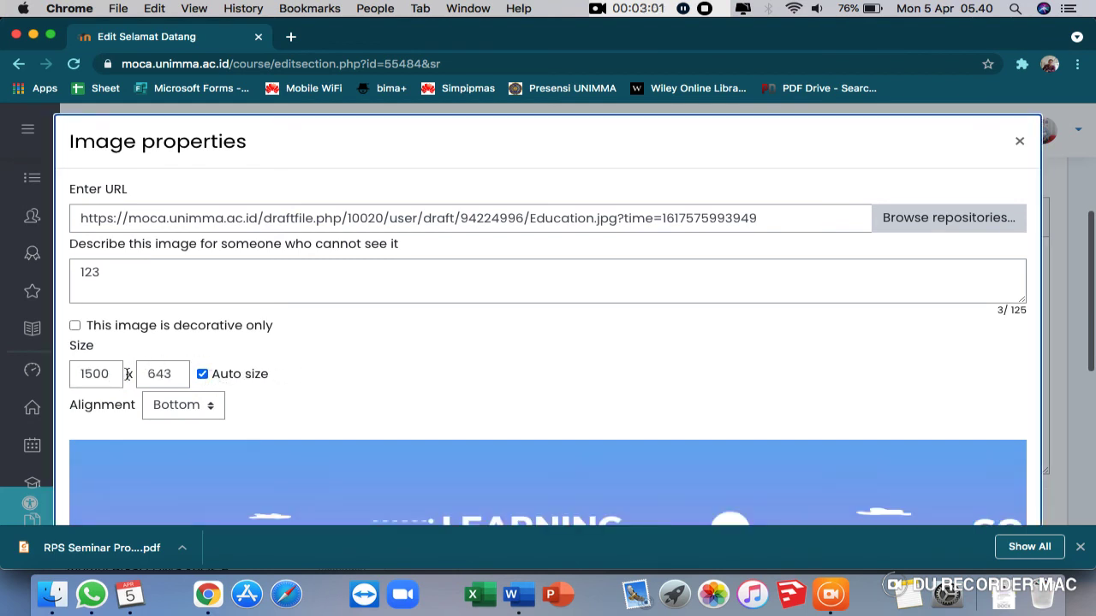
Align the image to Middle and save it into the section summary.
scroll(250, 400, "down", 2)
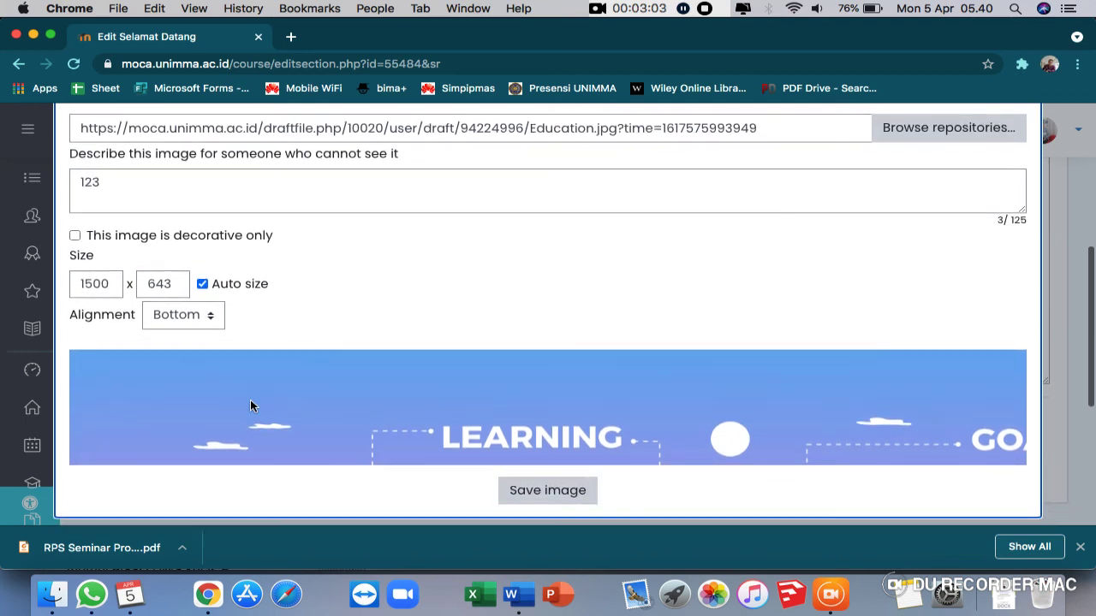
left_click(210, 315)
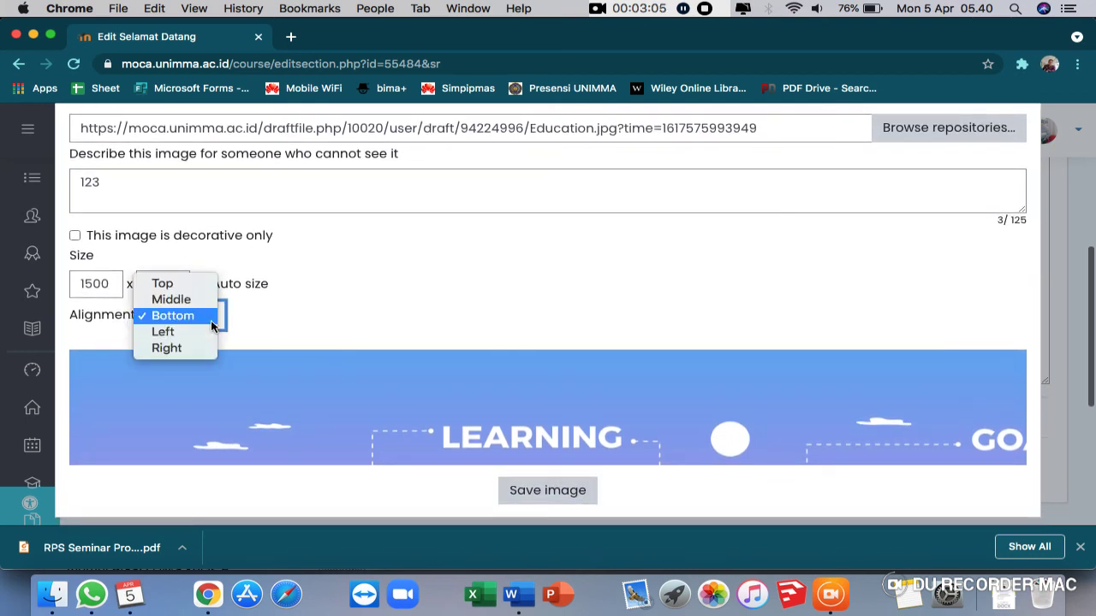
left_click(194, 301)
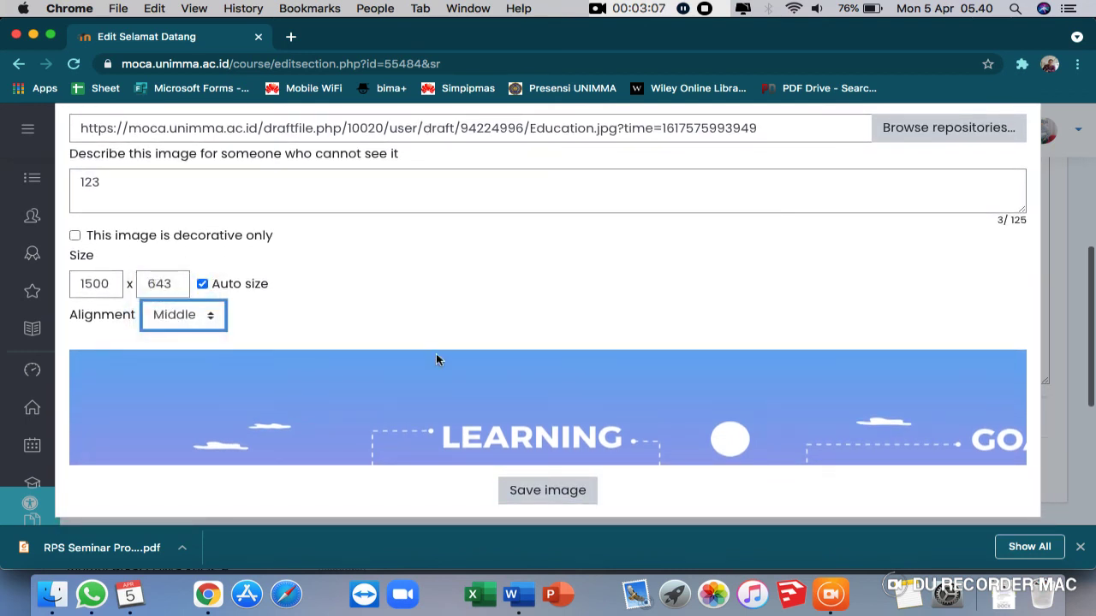
left_click(548, 491)
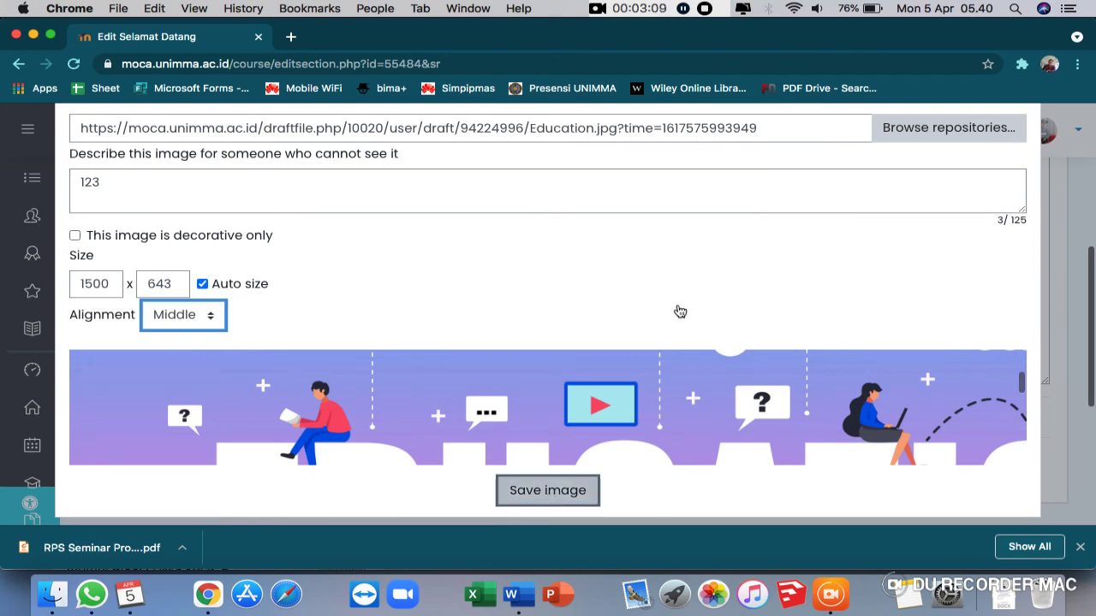
Check the inserted image in the summary and save the section changes.
scroll(693, 315, "down", 2)
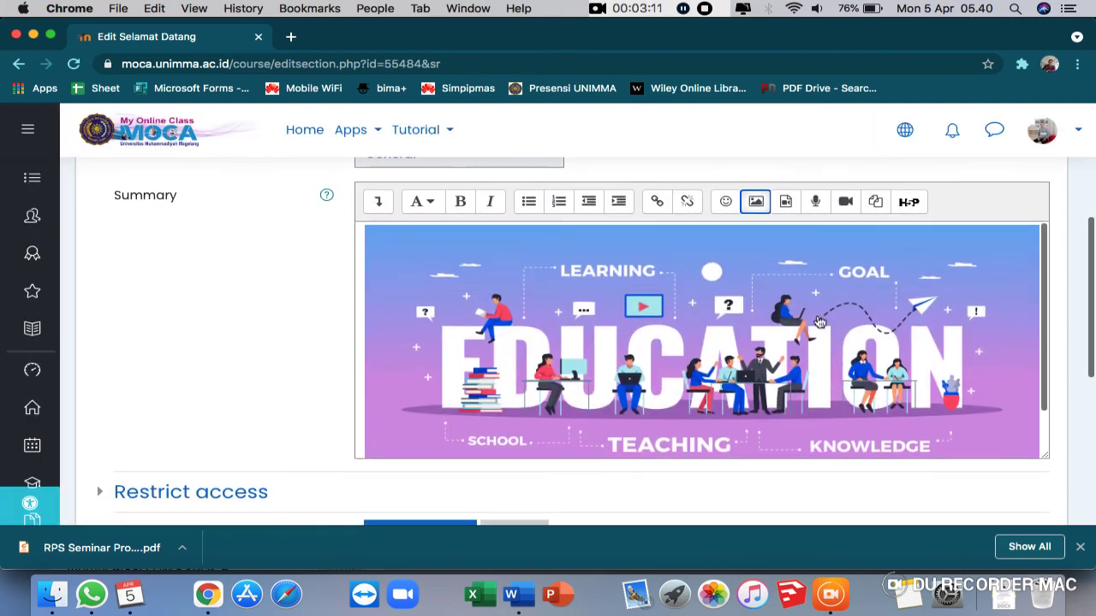
scroll(672, 440, "up", 2)
scroll(673, 439, "down", 10)
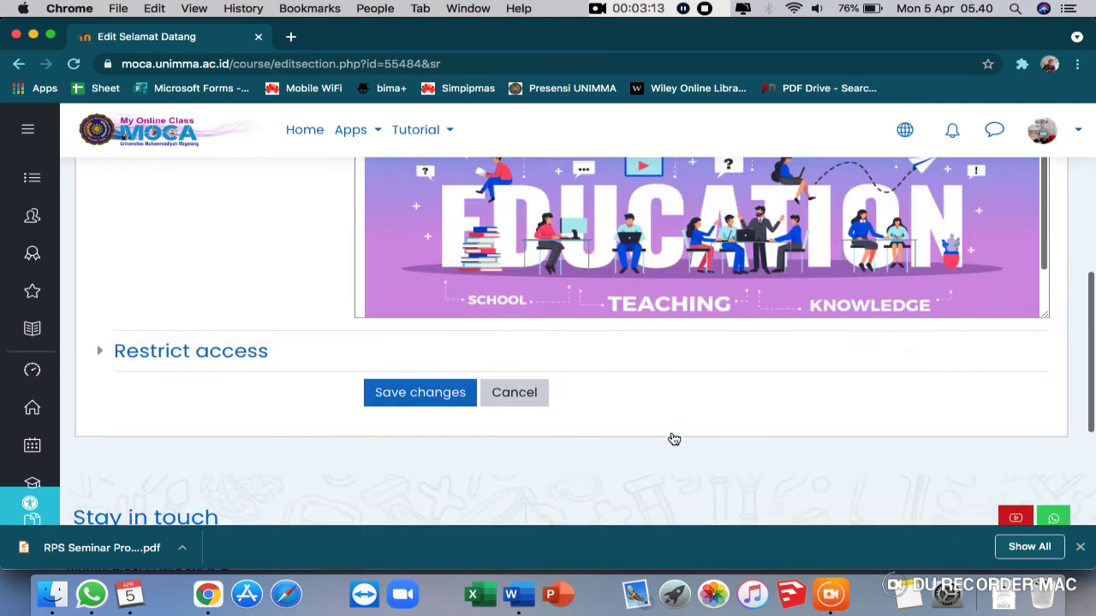
left_click(420, 208)
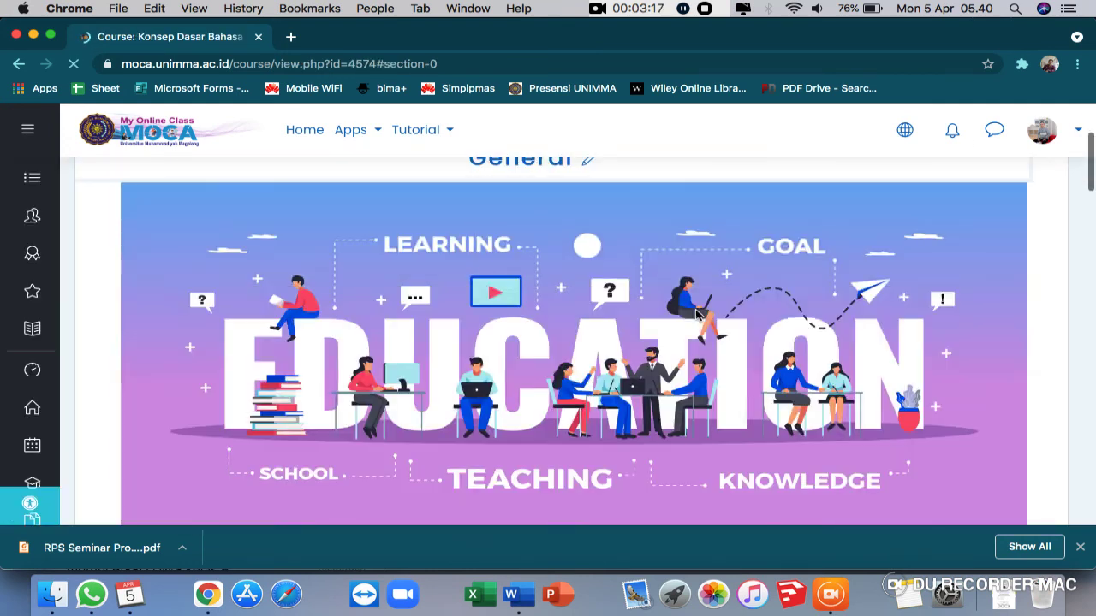
Examine the course page, checking the banner image in the General section and the Pertemuan sections below it.
scroll(695, 312, "down", 4)
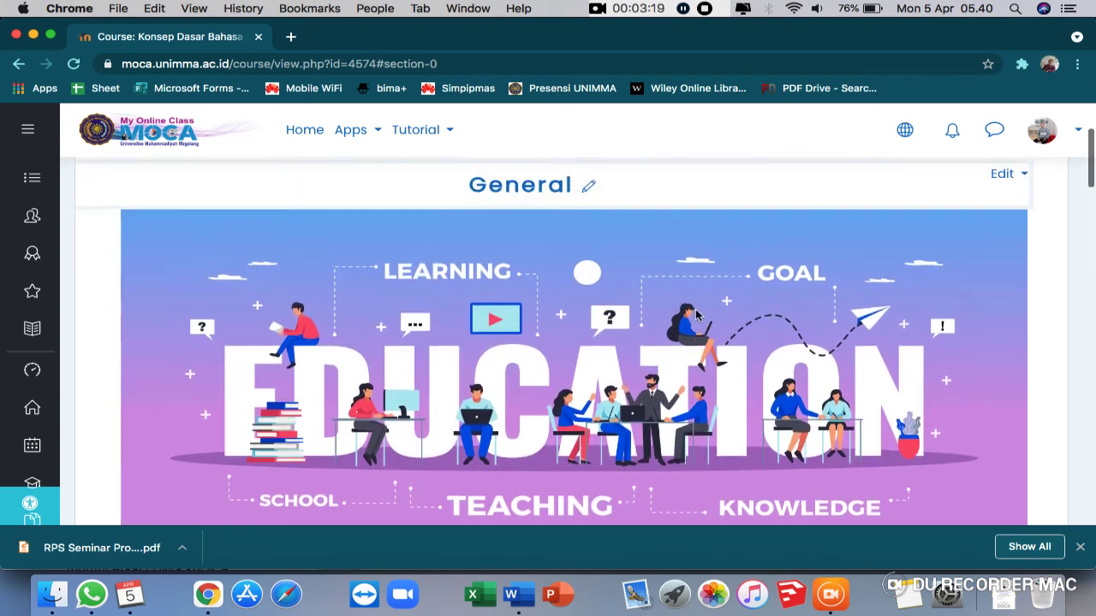
scroll(695, 313, "down", 5)
scroll(695, 315, "up", 5)
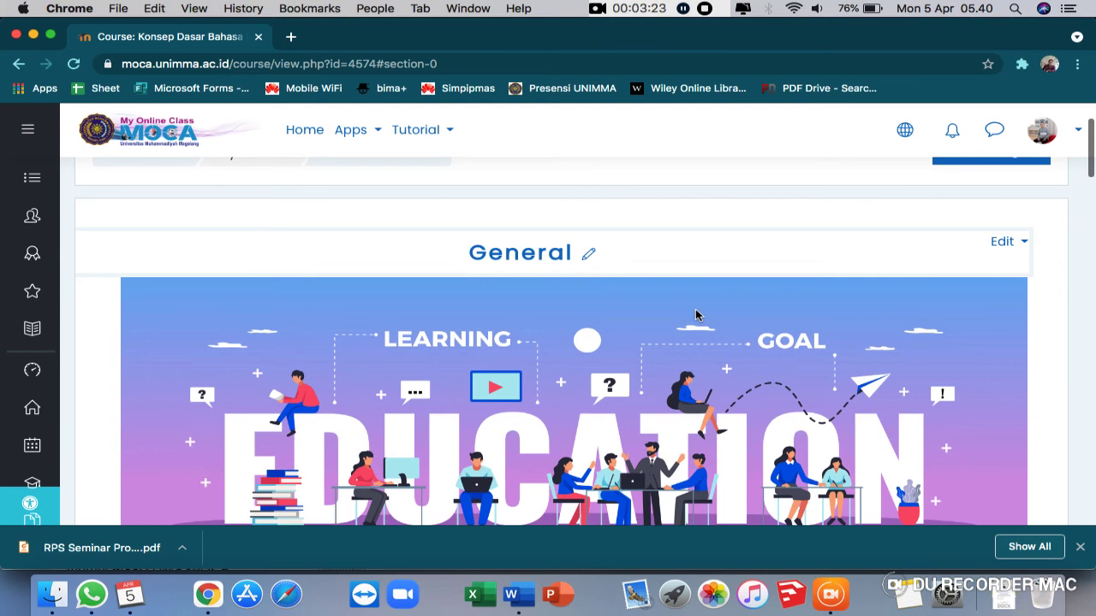
scroll(695, 315, "down", 5)
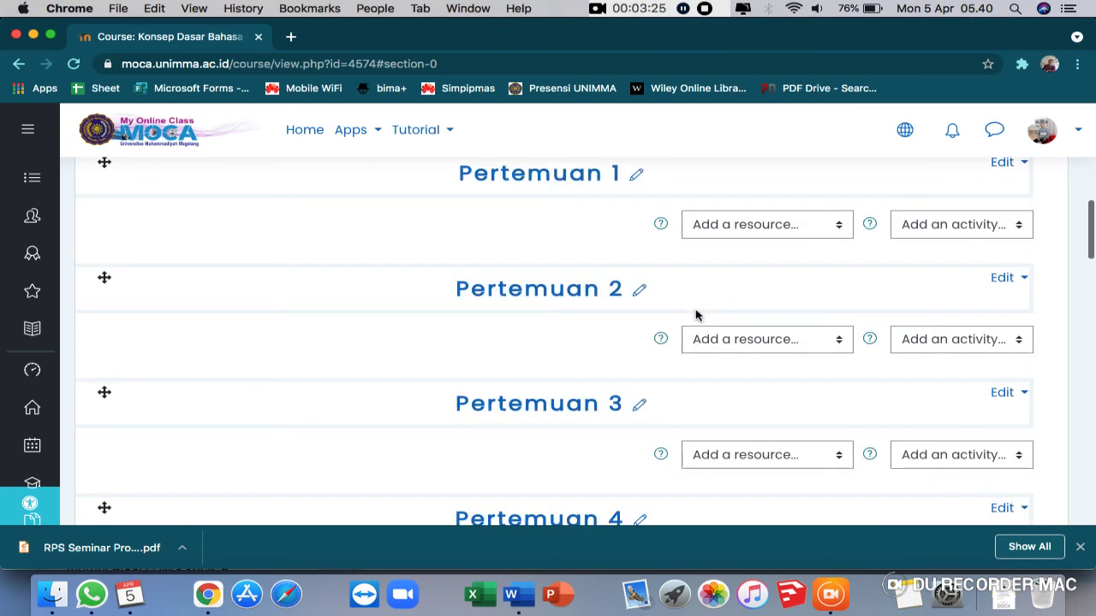
scroll(695, 315, "up", 5)
scroll(695, 316, "up", 3)
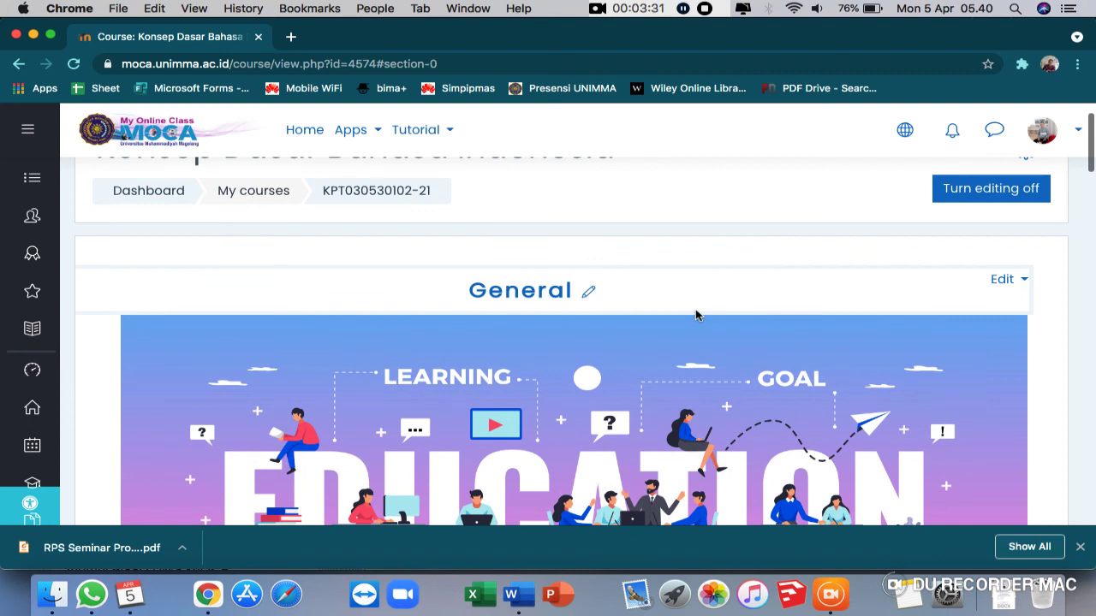
scroll(696, 315, "down", 3)
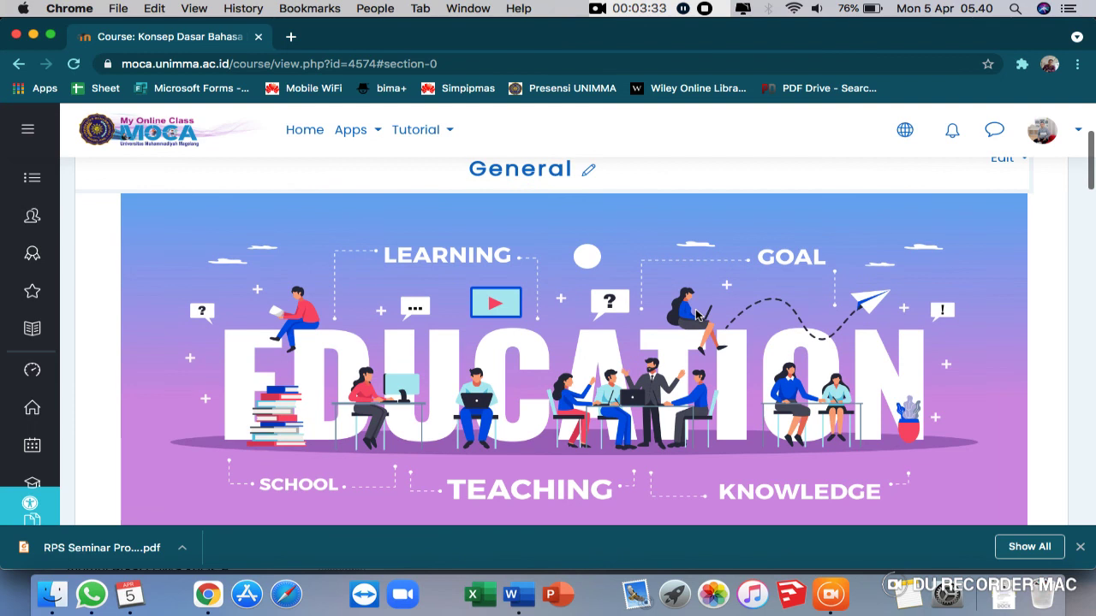